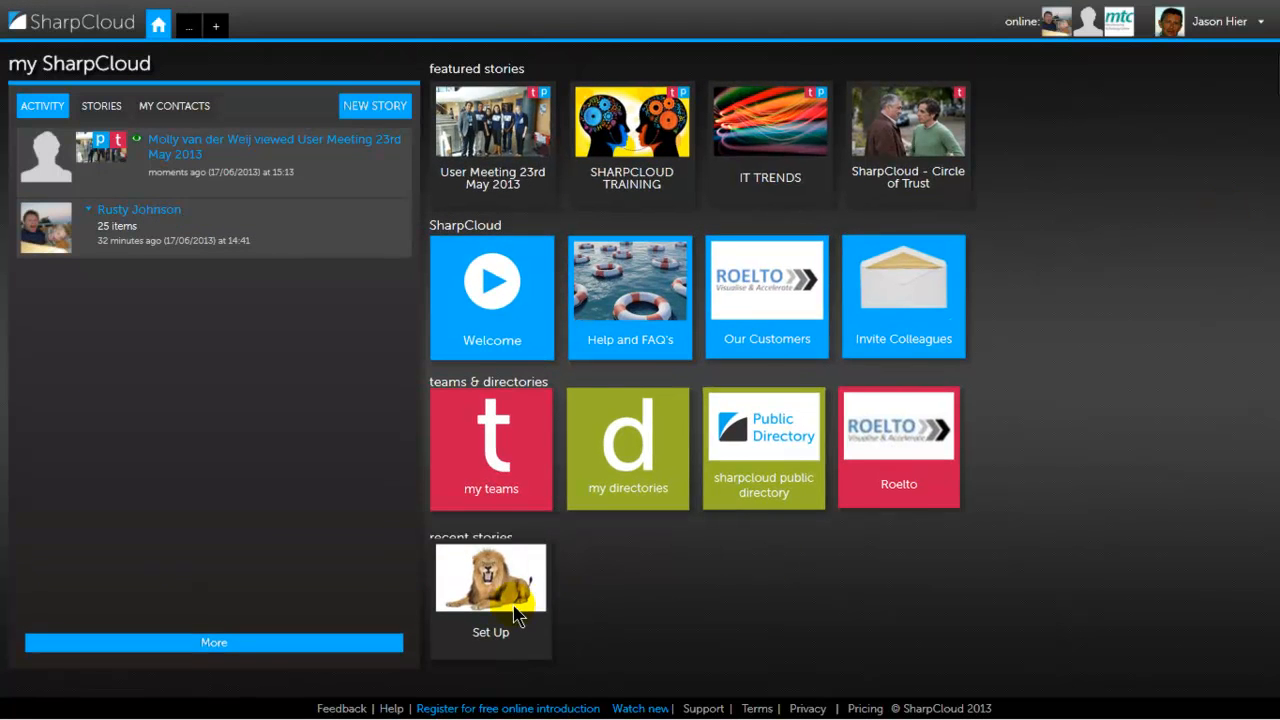
Step: Open the Set Up story and begin creating a new view named Test Video
{"action": "left_click", "coordinate": [516, 614]}
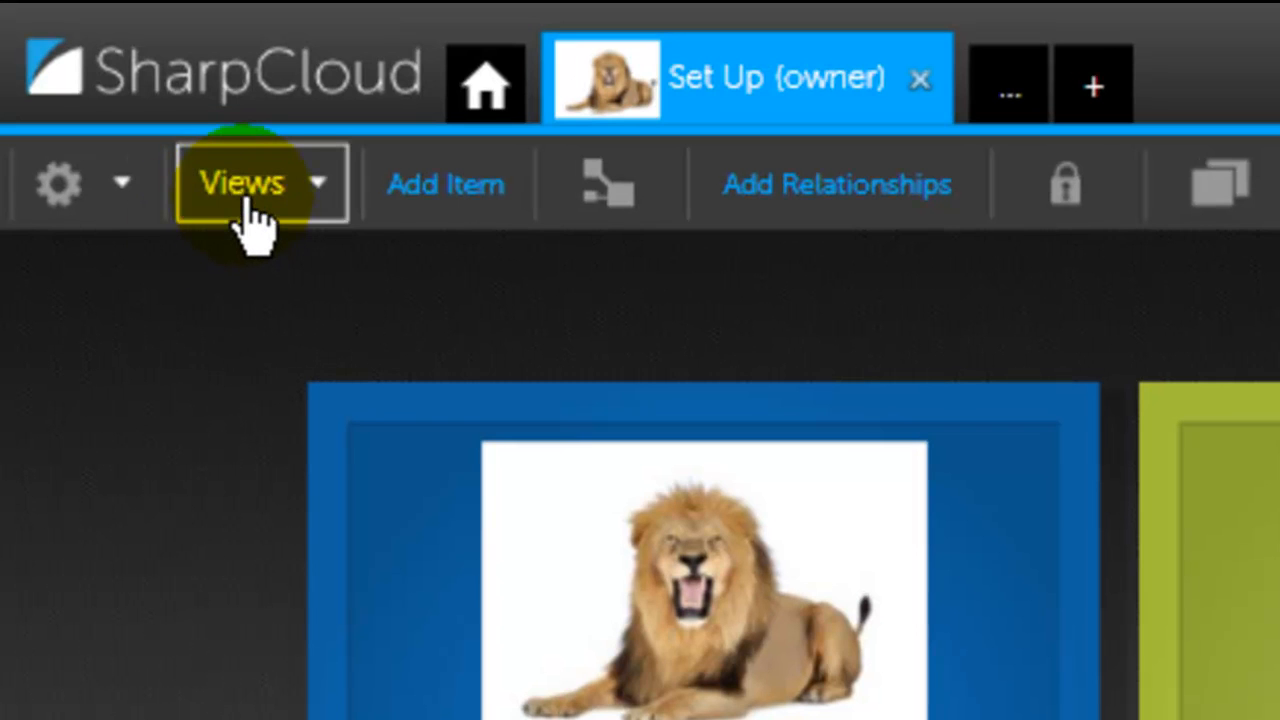
{"action": "left_click", "coordinate": [245, 200]}
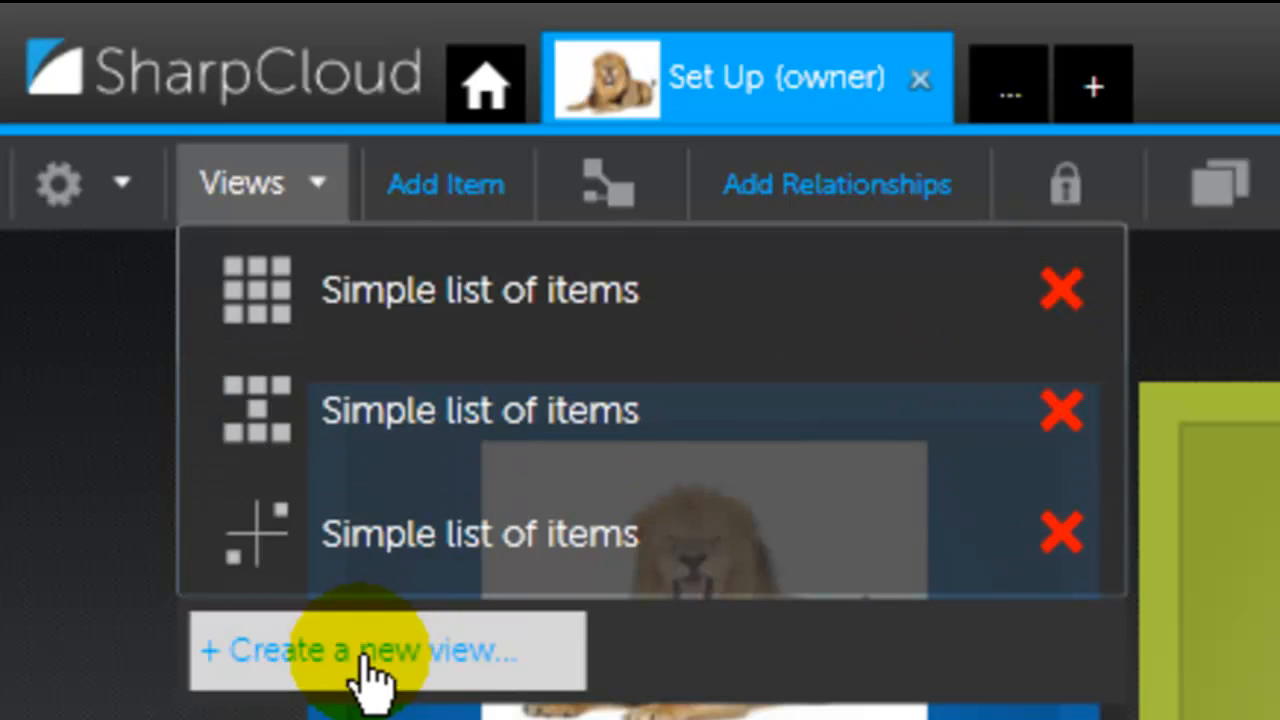
{"action": "left_click", "coordinate": [360, 660]}
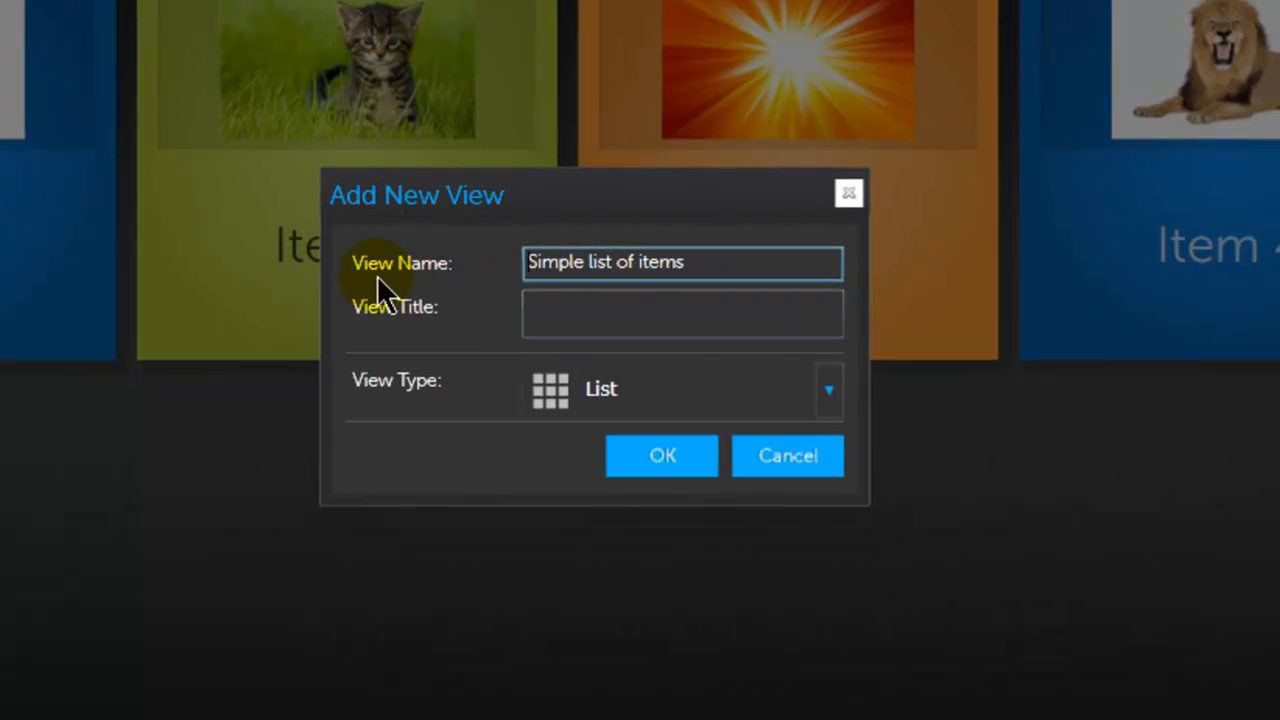
{"action": "left_click_drag", "start_coordinate": [708, 270], "coordinate": [474, 258]}
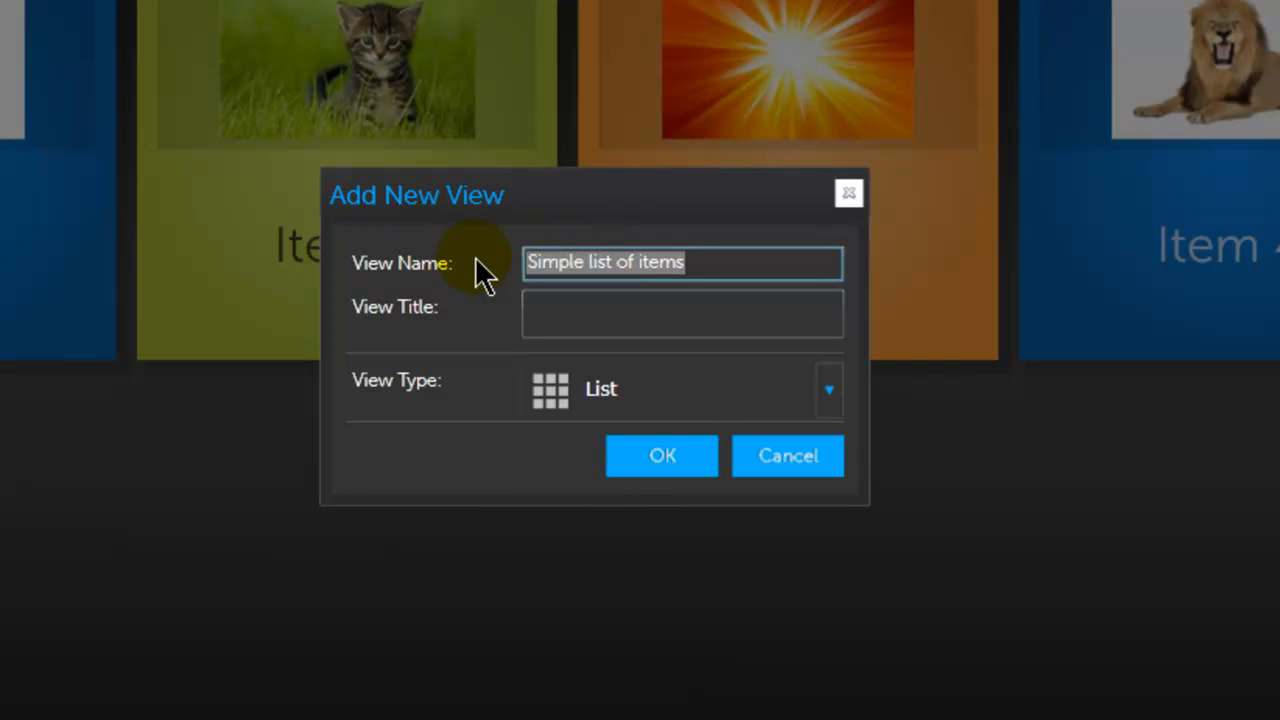
{"action": "type", "text": "Test"}
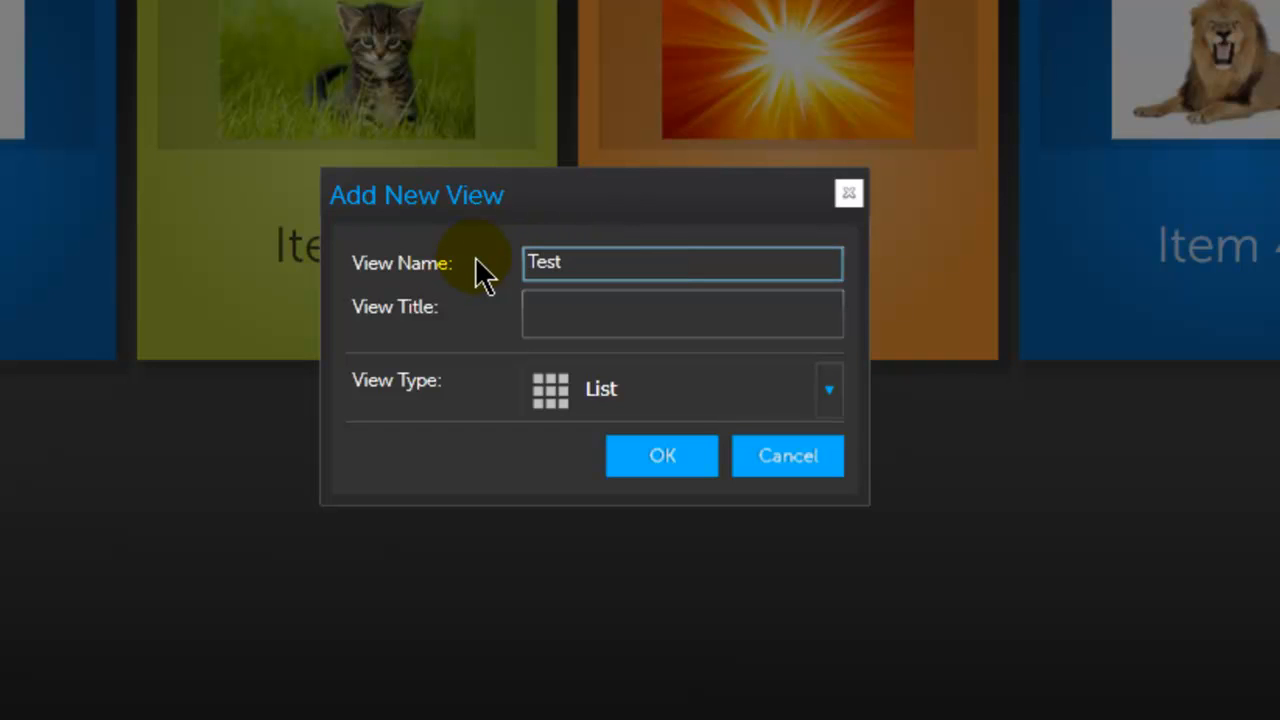
{"action": "type", "text": " Video"}
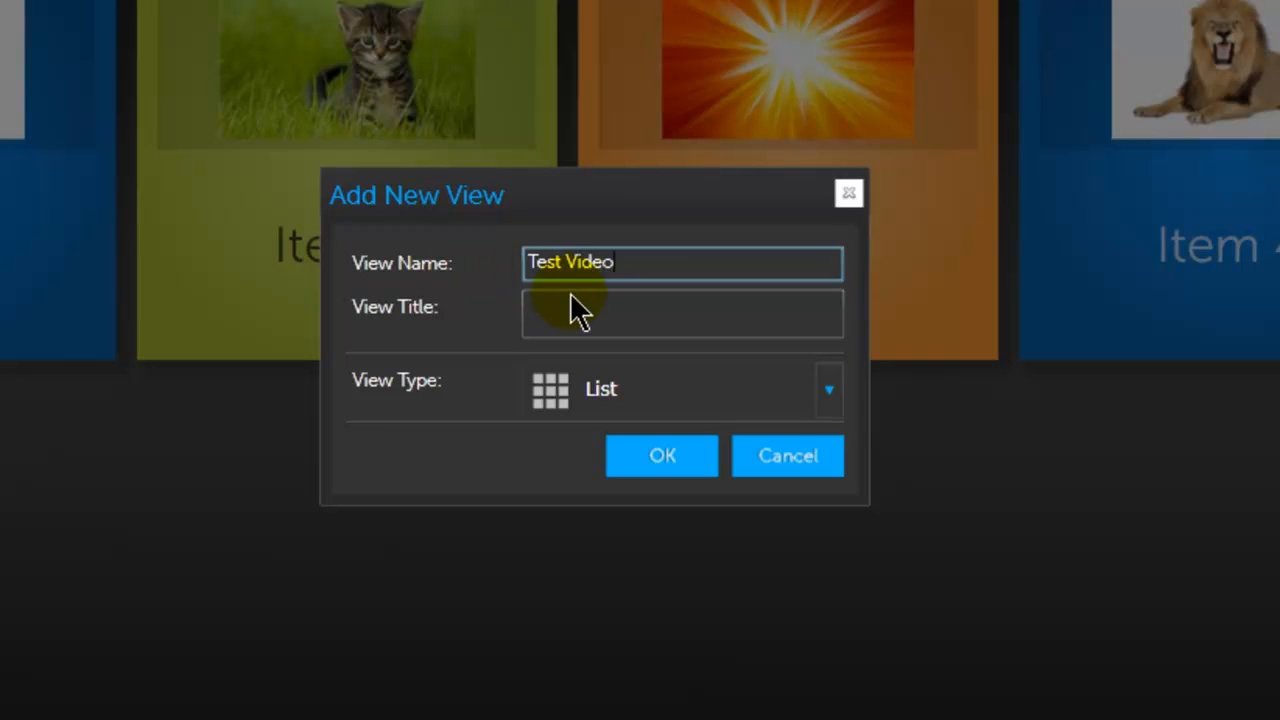
Step: Title the new view "This is a test for a video", set its type to Layers and create it
{"action": "left_click", "coordinate": [599, 318]}
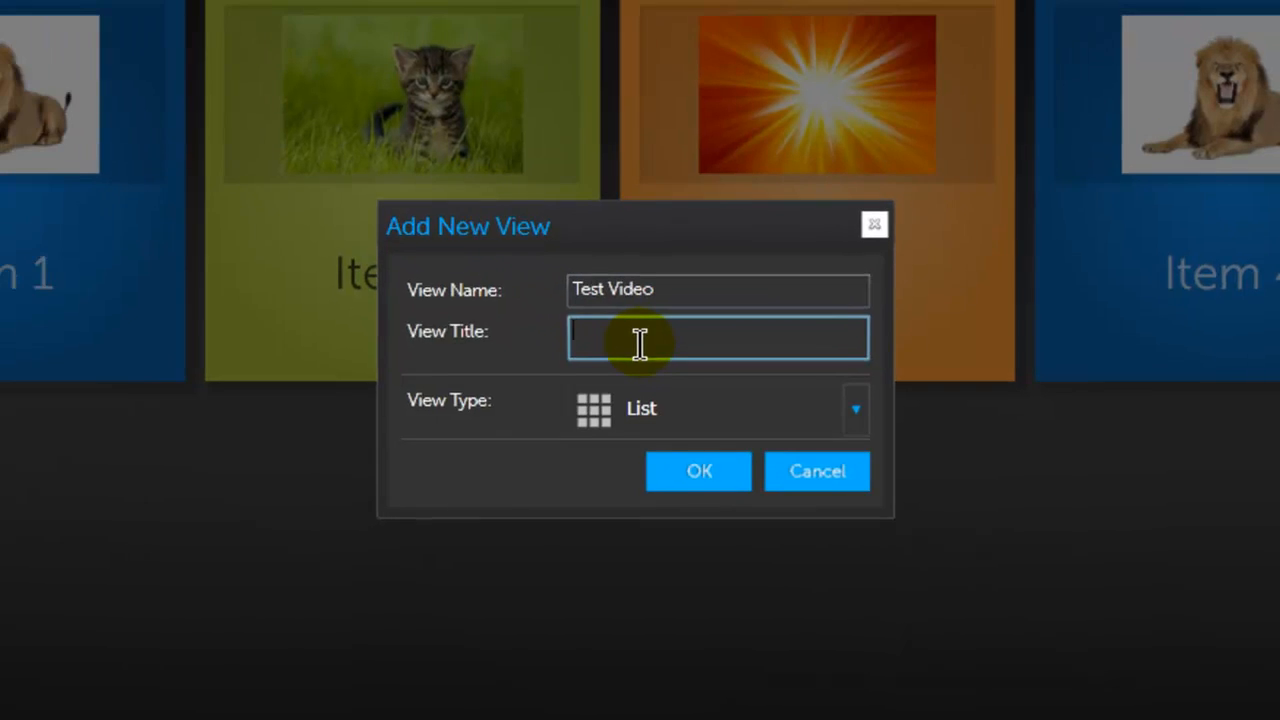
{"action": "type", "text": "This is a test for a"}
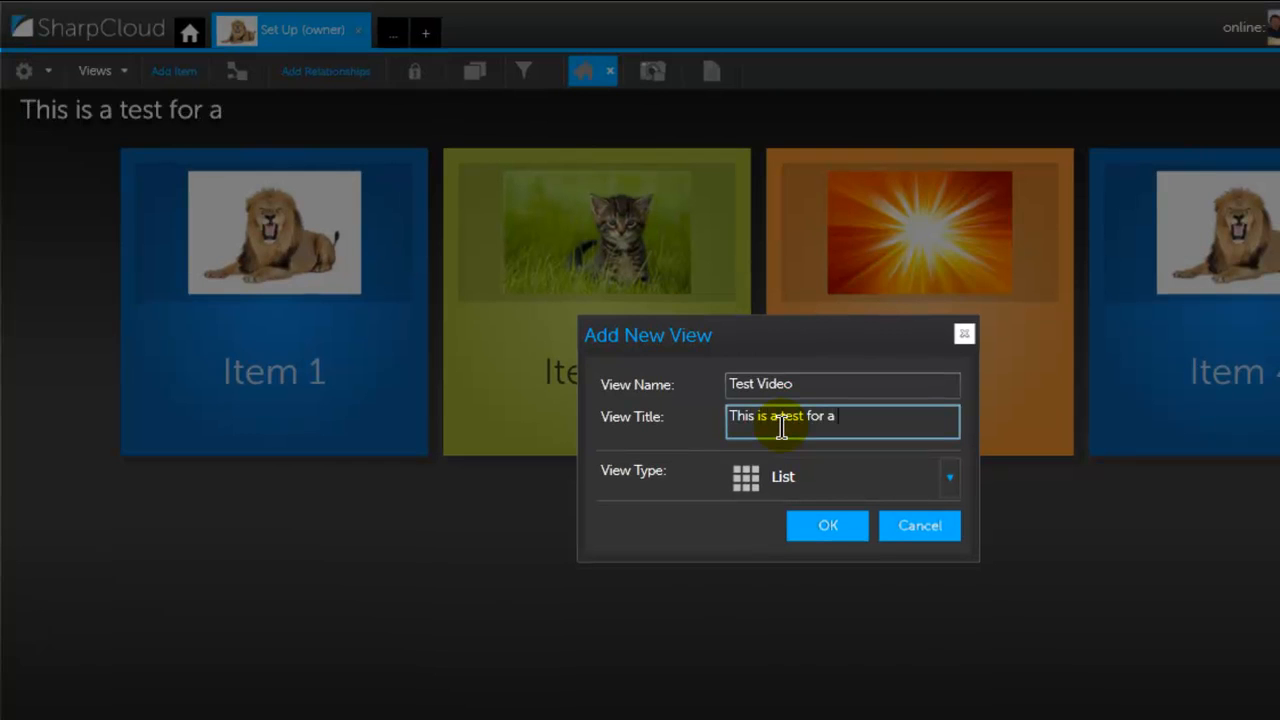
{"action": "left_click", "coordinate": [946, 487]}
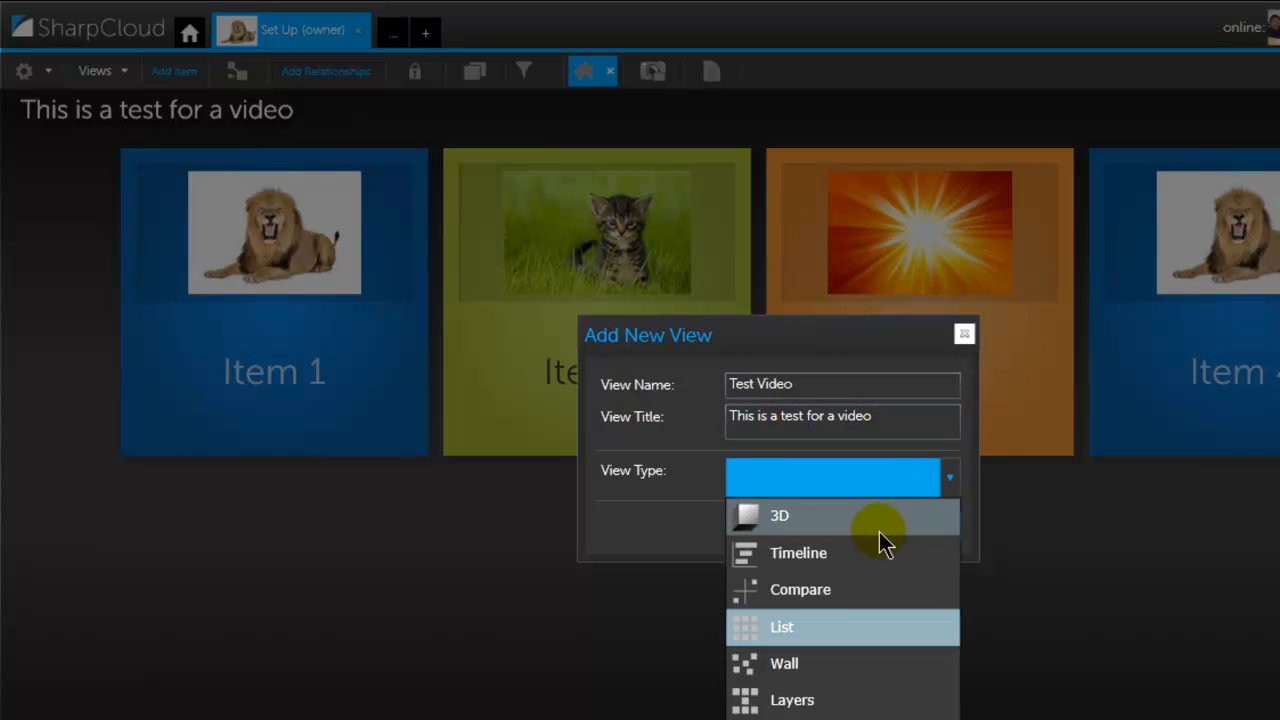
{"action": "left_click", "coordinate": [795, 699]}
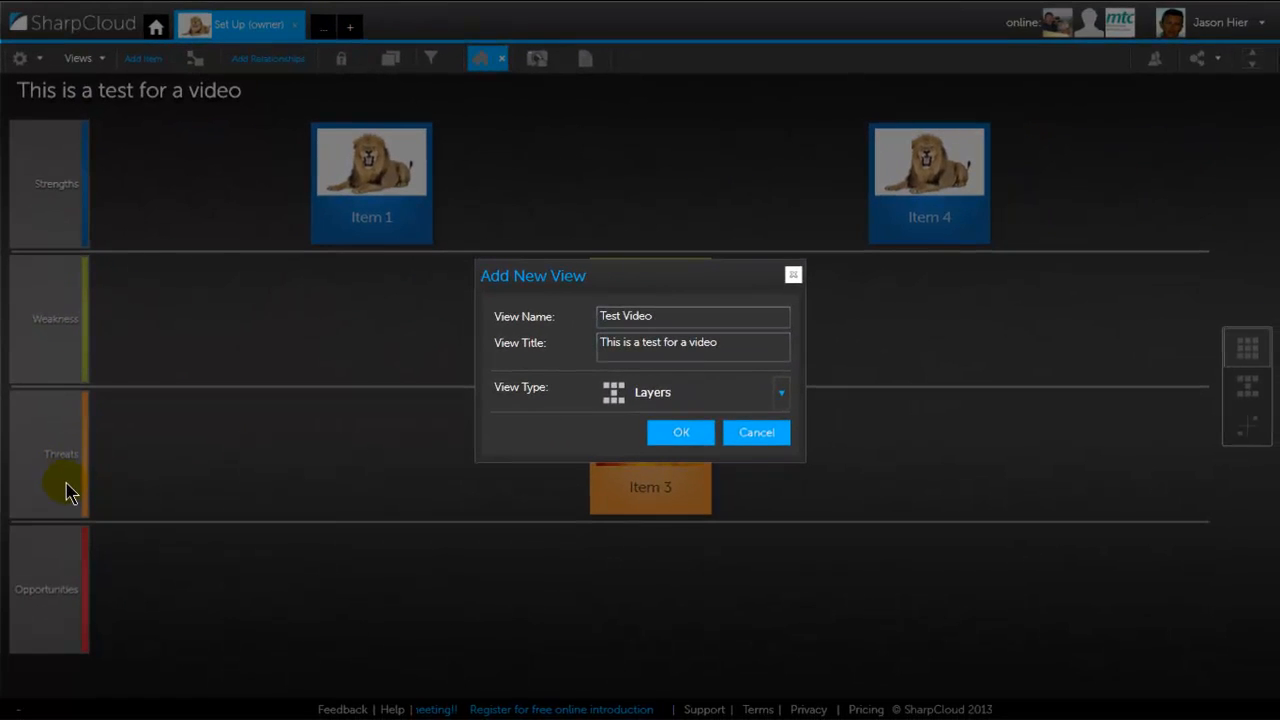
{"action": "left_click", "coordinate": [675, 438]}
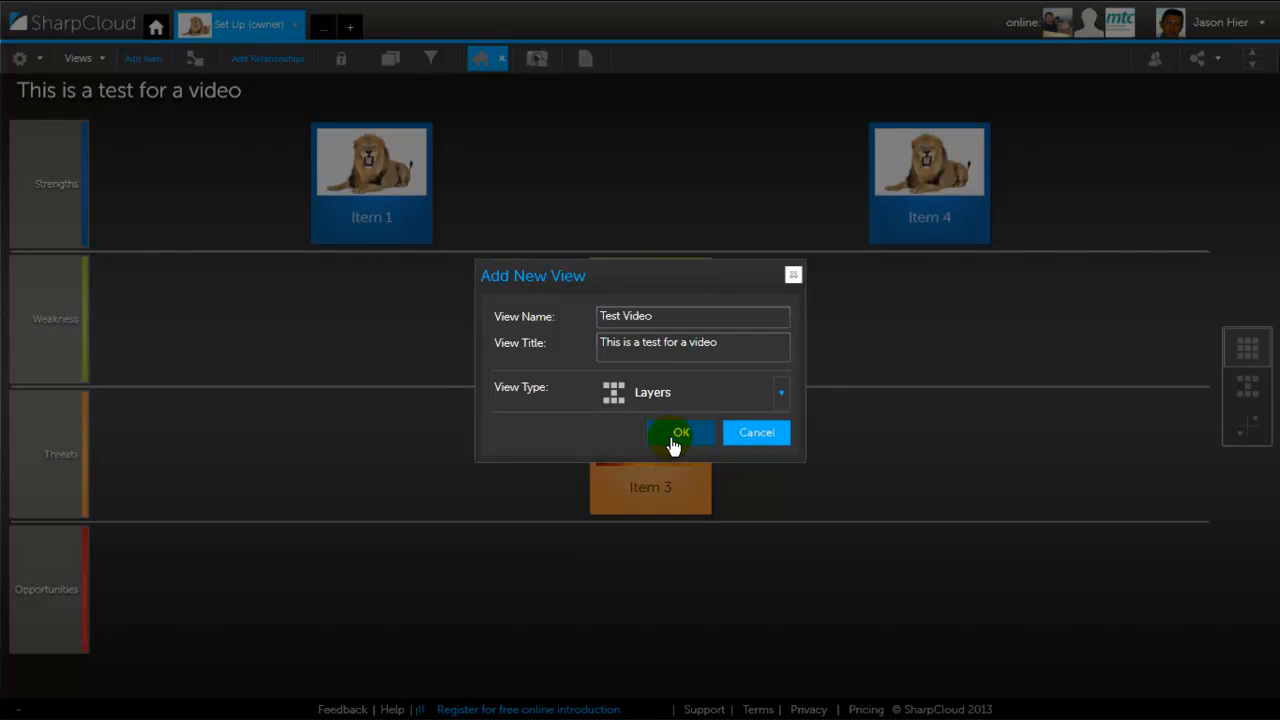
{"action": "left_click", "coordinate": [679, 440]}
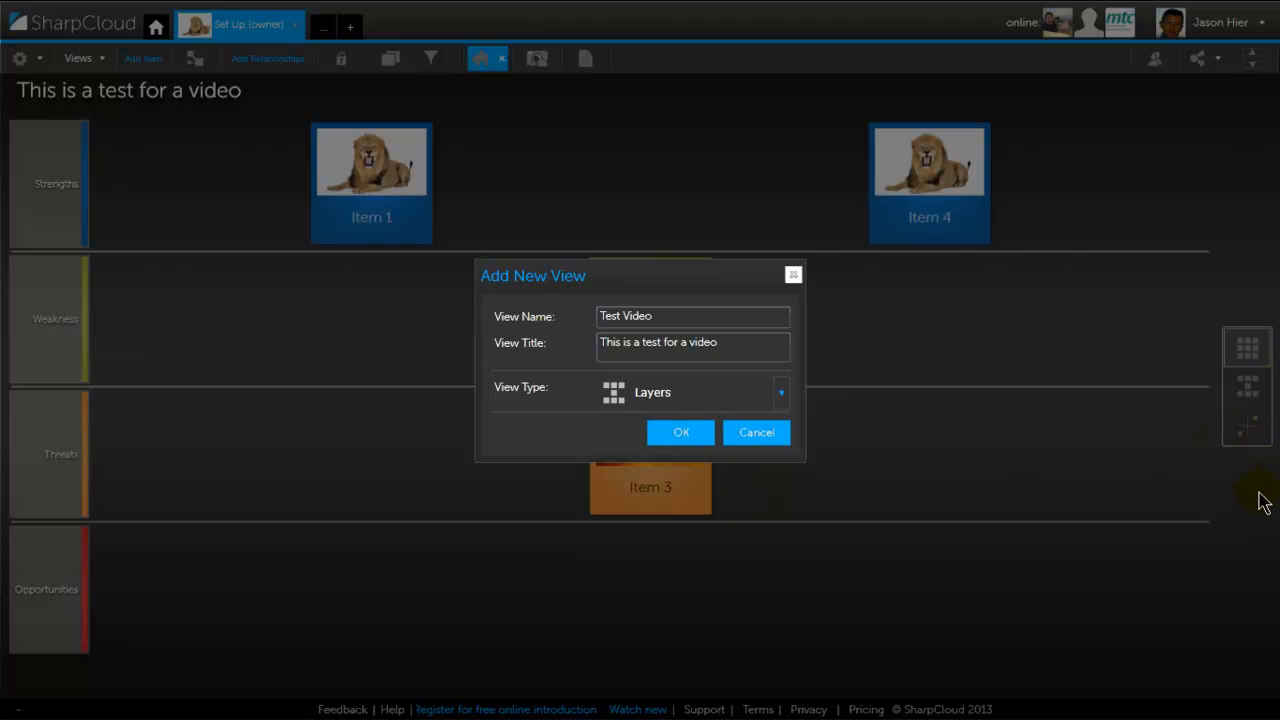
{"action": "left_click", "coordinate": [684, 438]}
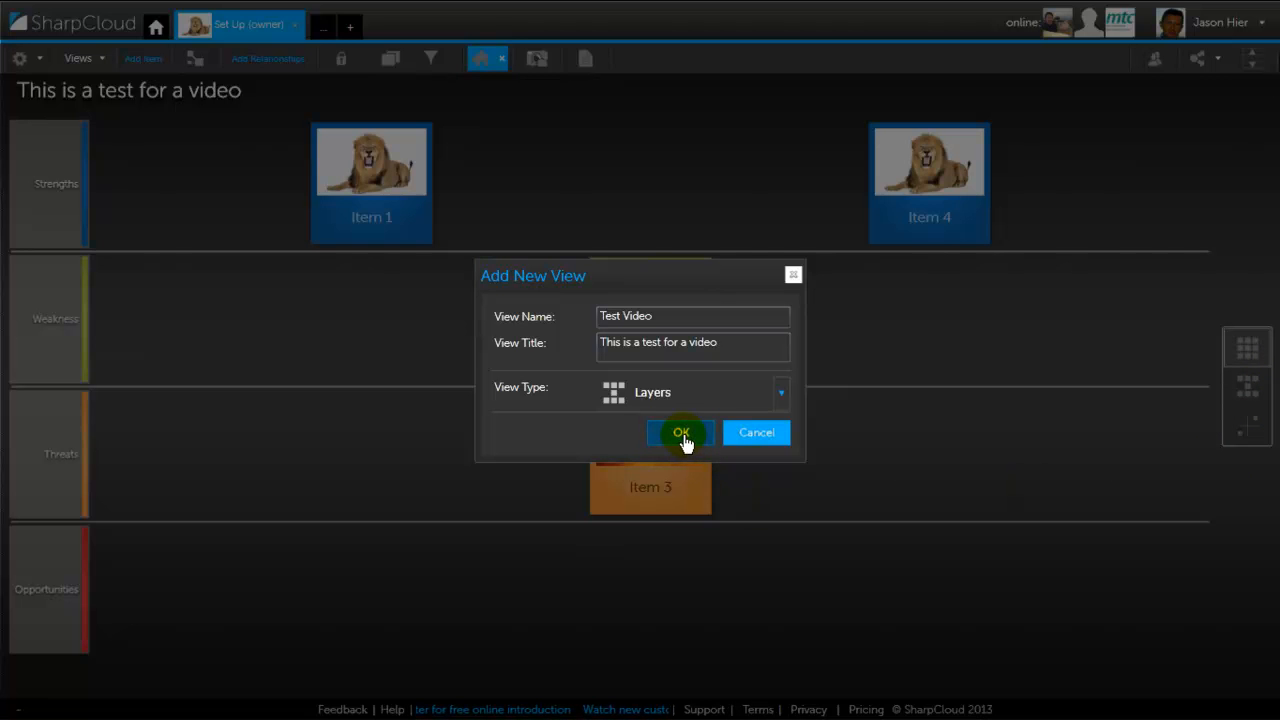
Step: Look at the Test Video view's options, close them, and switch through the story's compare, layers and list views
{"action": "left_click", "coordinate": [1247, 445]}
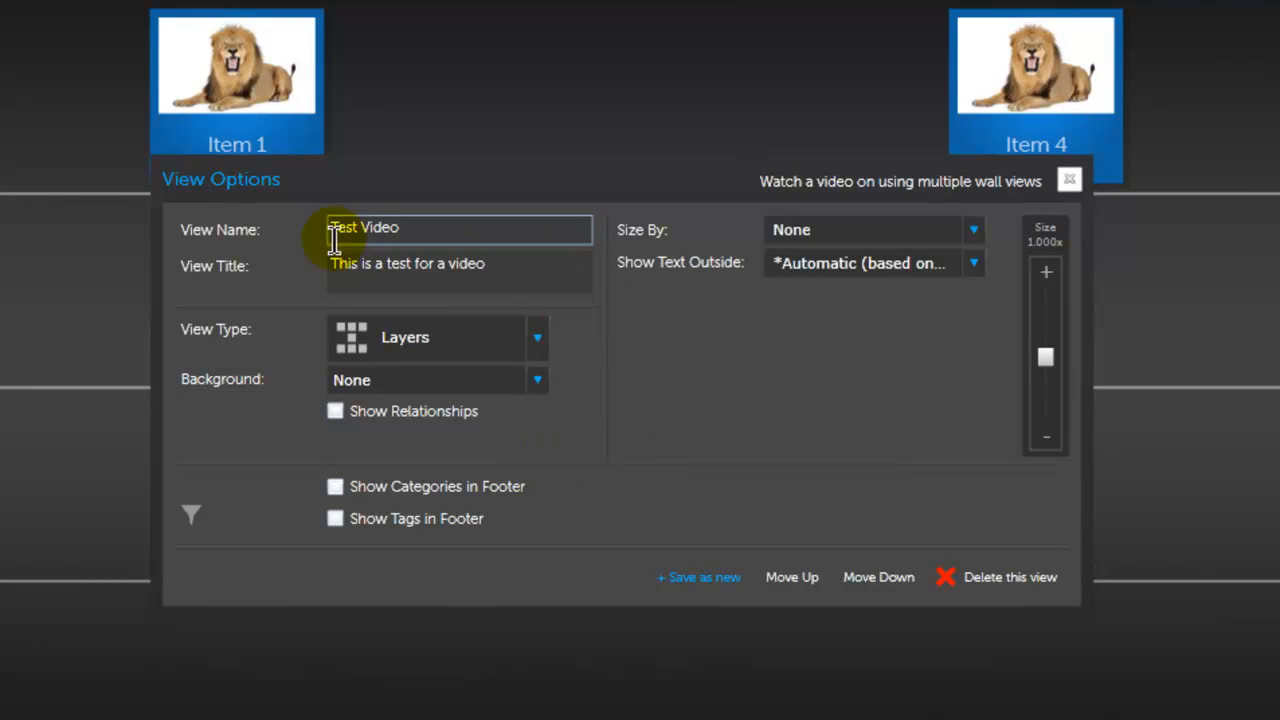
{"action": "left_click", "coordinate": [1068, 182]}
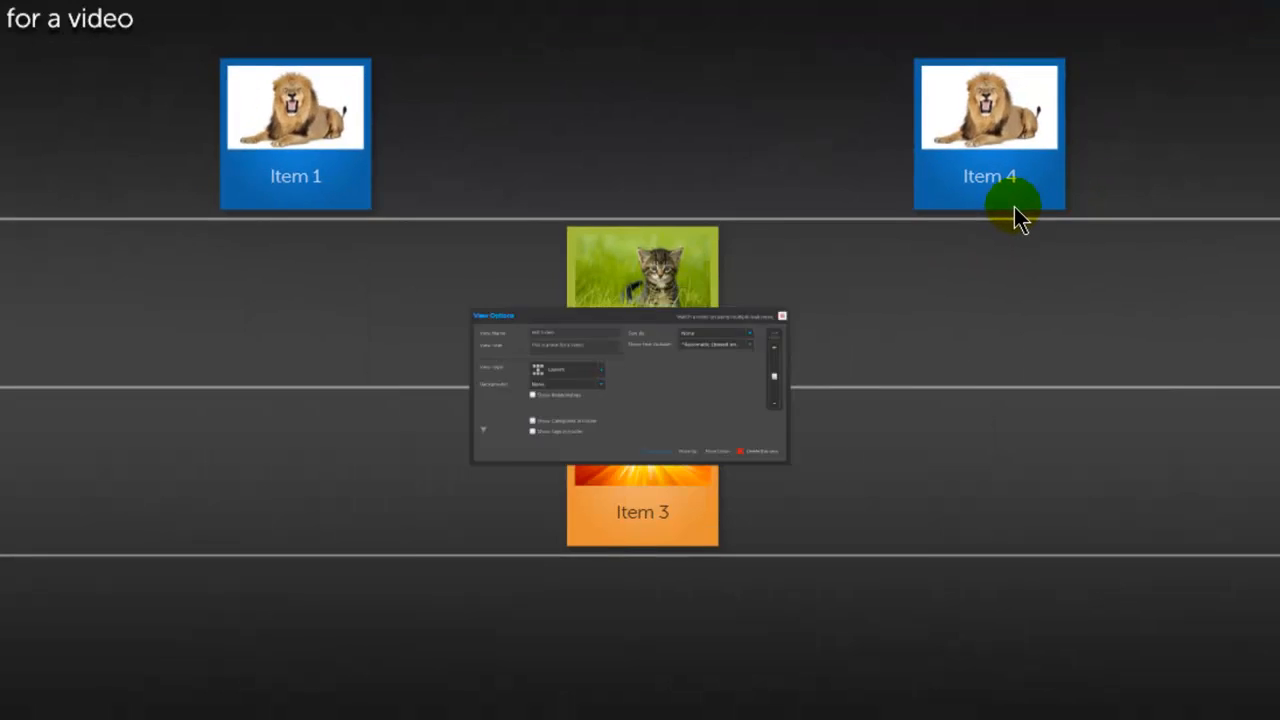
{"action": "left_click", "coordinate": [1252, 400]}
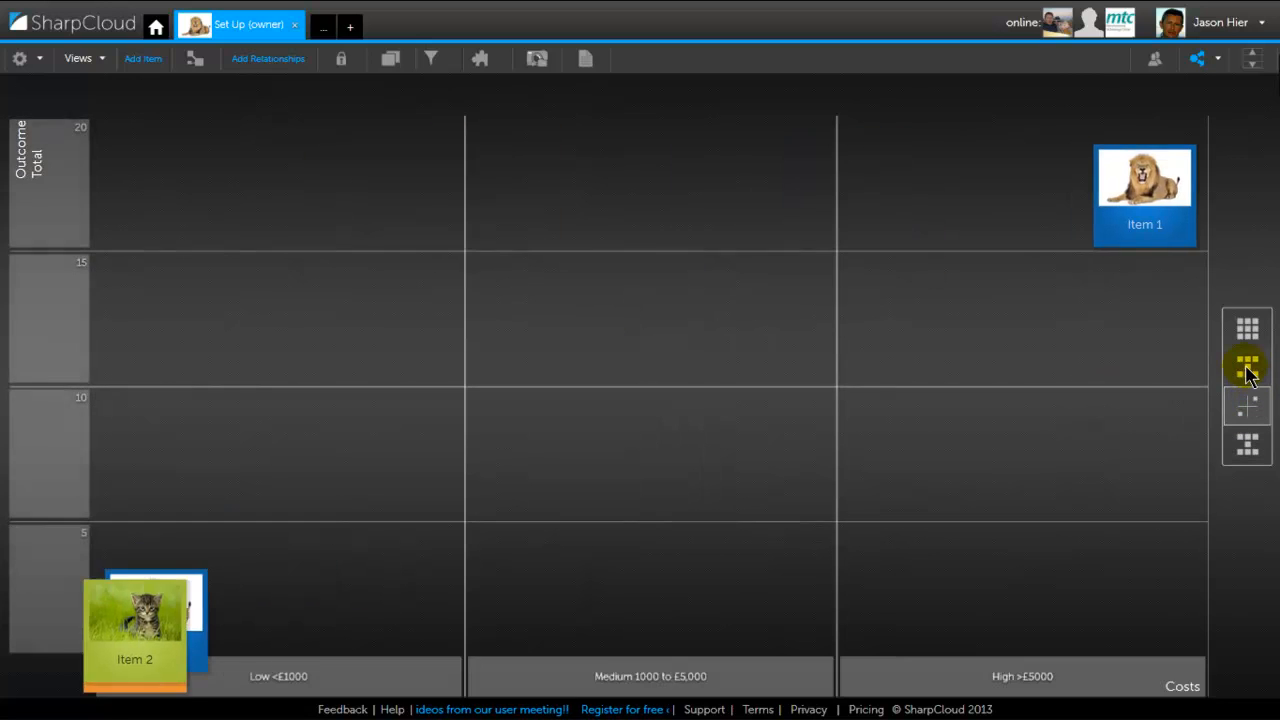
{"action": "left_click", "coordinate": [1249, 366]}
{"action": "left_click", "coordinate": [1249, 336]}
{"action": "left_click", "coordinate": [1248, 447]}
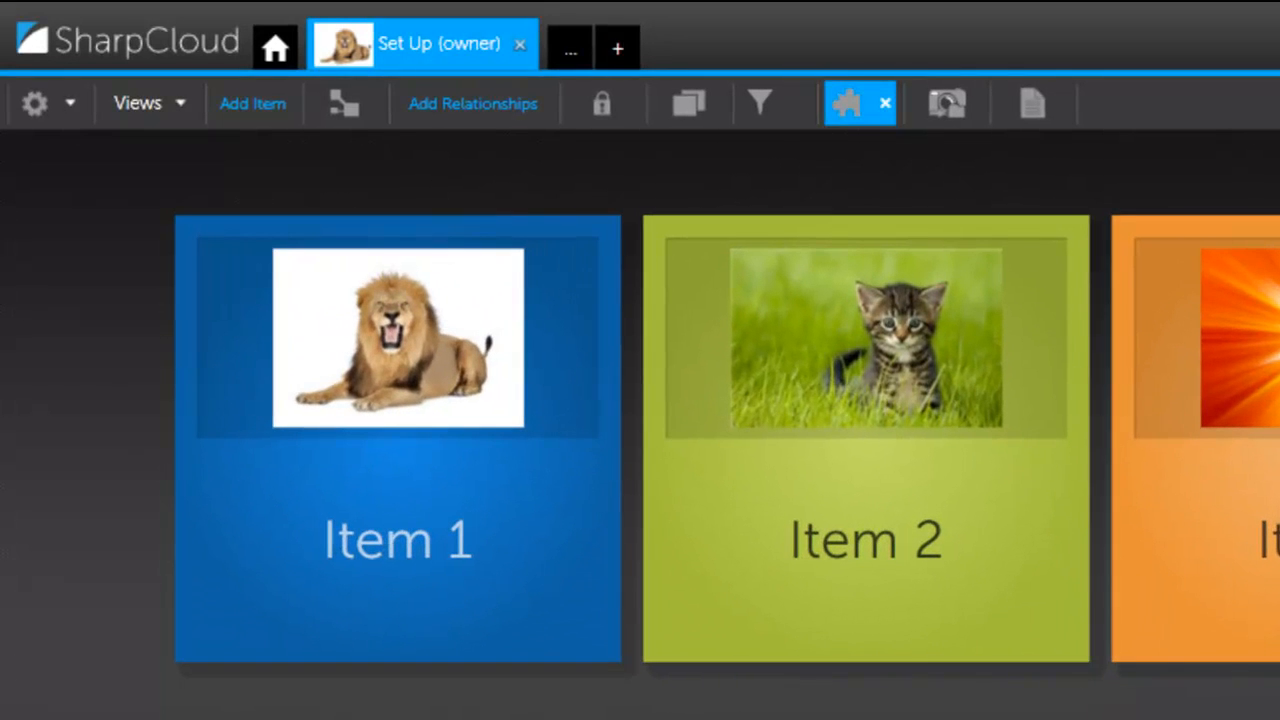
Step: Open the options of the simple list view and save it as a new view
{"action": "left_click", "coordinate": [848, 106]}
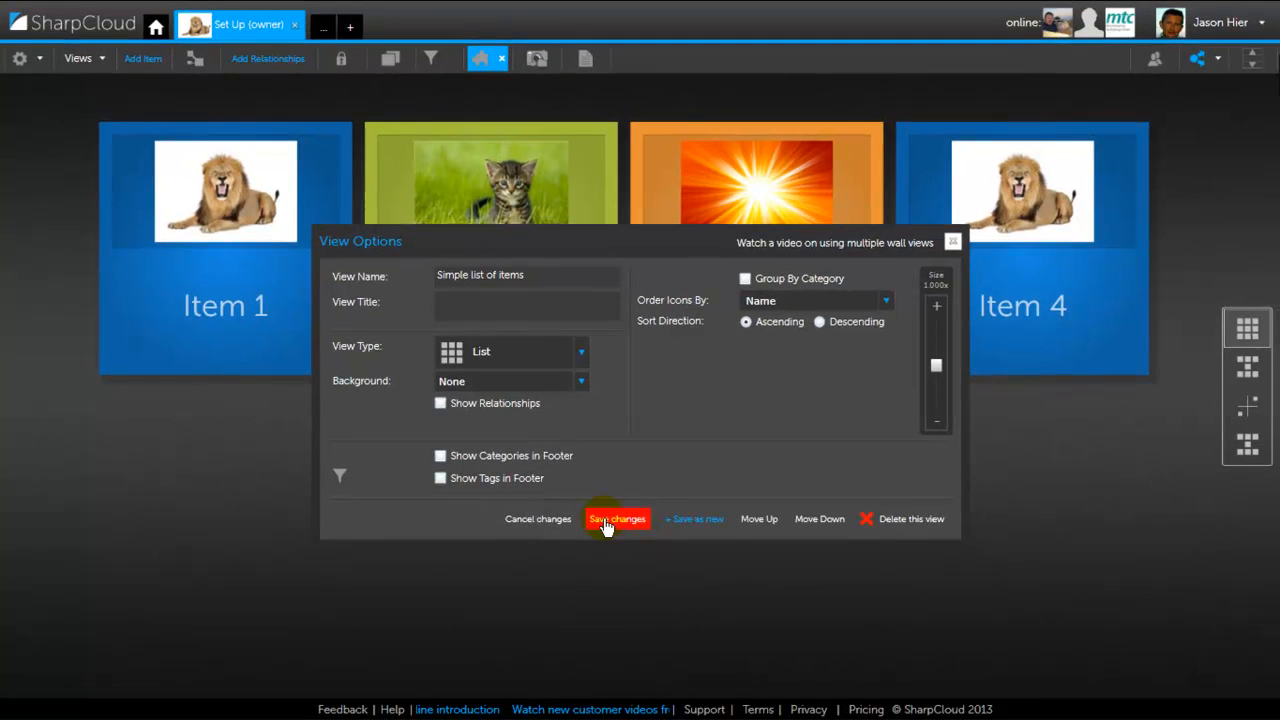
{"action": "left_click", "coordinate": [668, 562]}
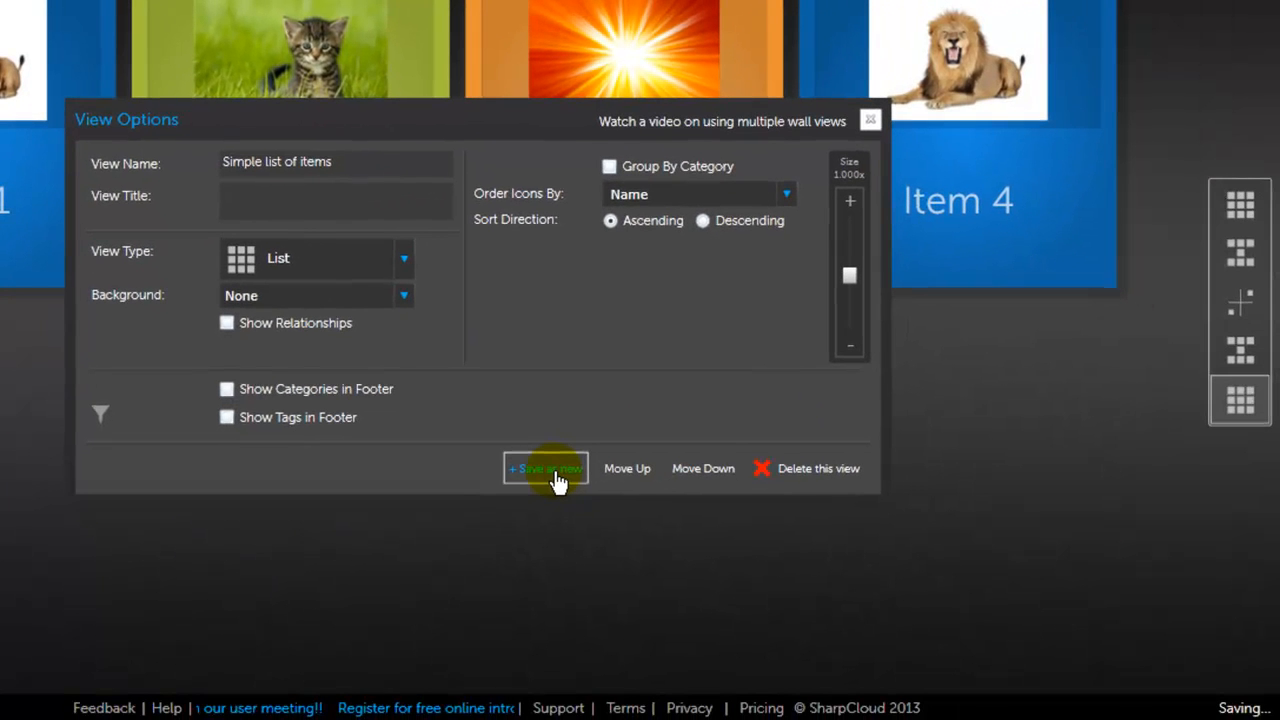
{"action": "left_click", "coordinate": [717, 617]}
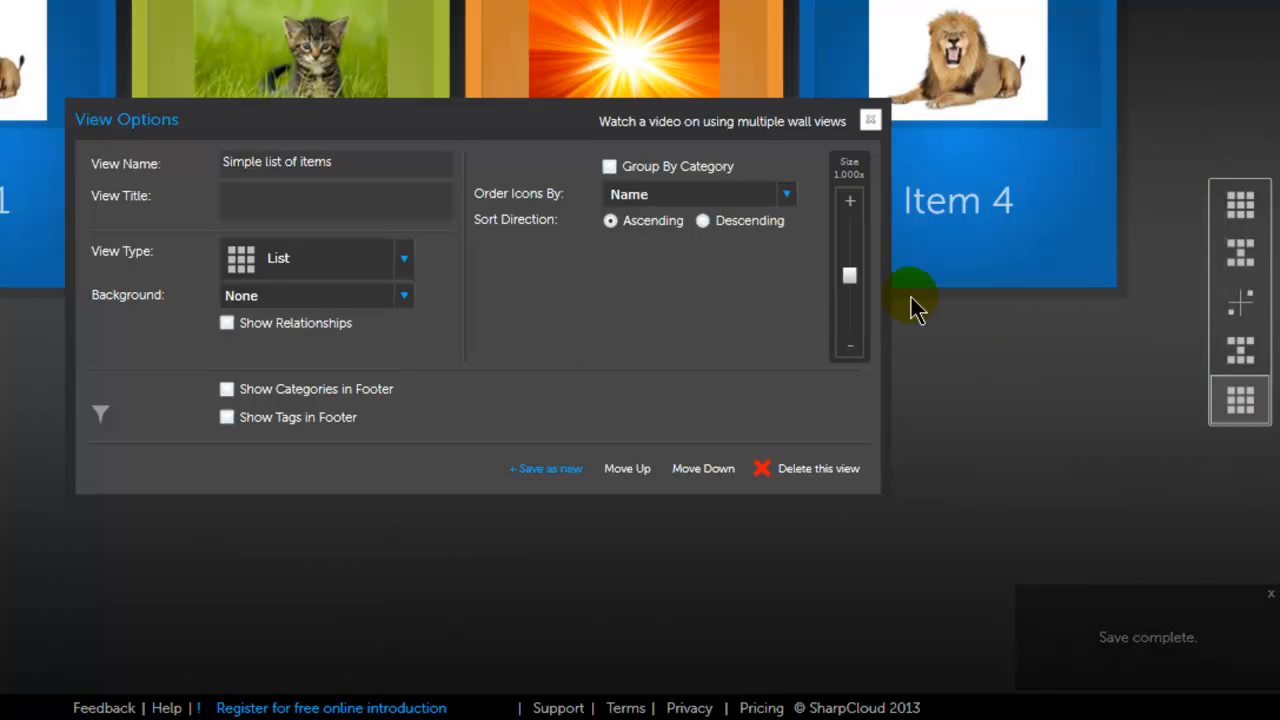
Step: Set the copied view's type to Grid, with Percentage Completed % on the X axis and Costs on the Y axis
{"action": "left_click", "coordinate": [403, 272]}
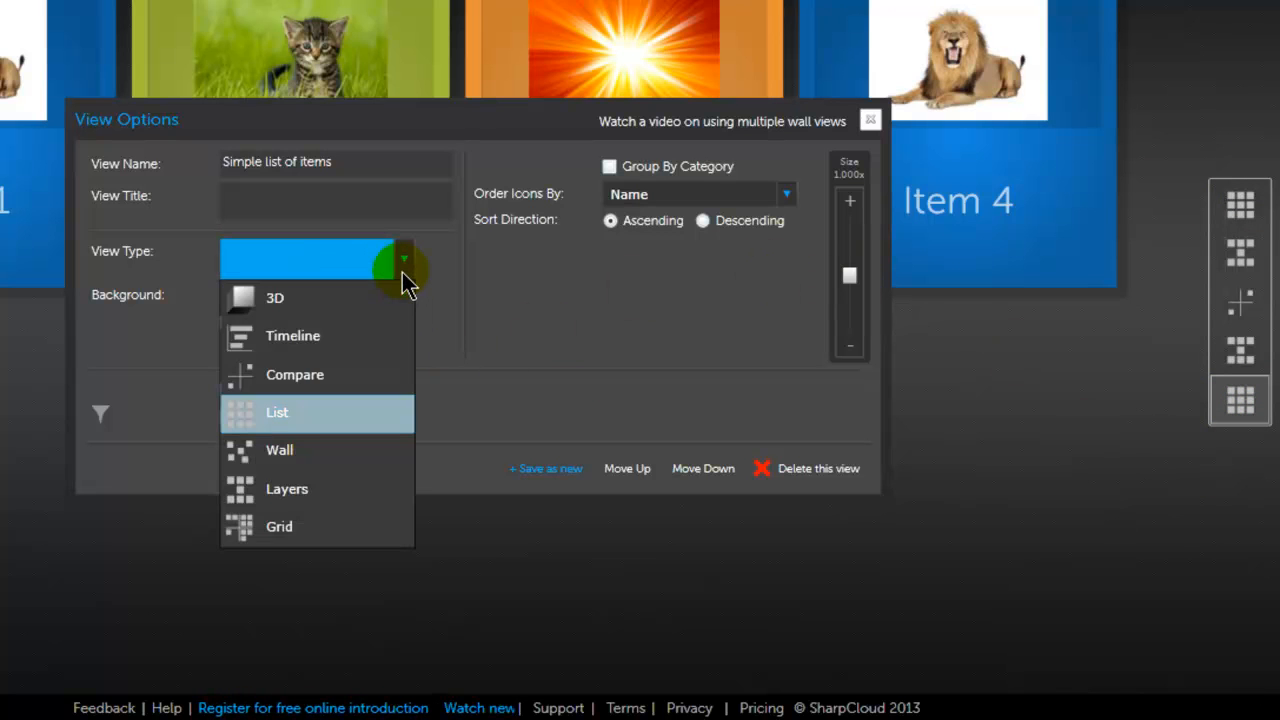
{"action": "left_click", "coordinate": [327, 522]}
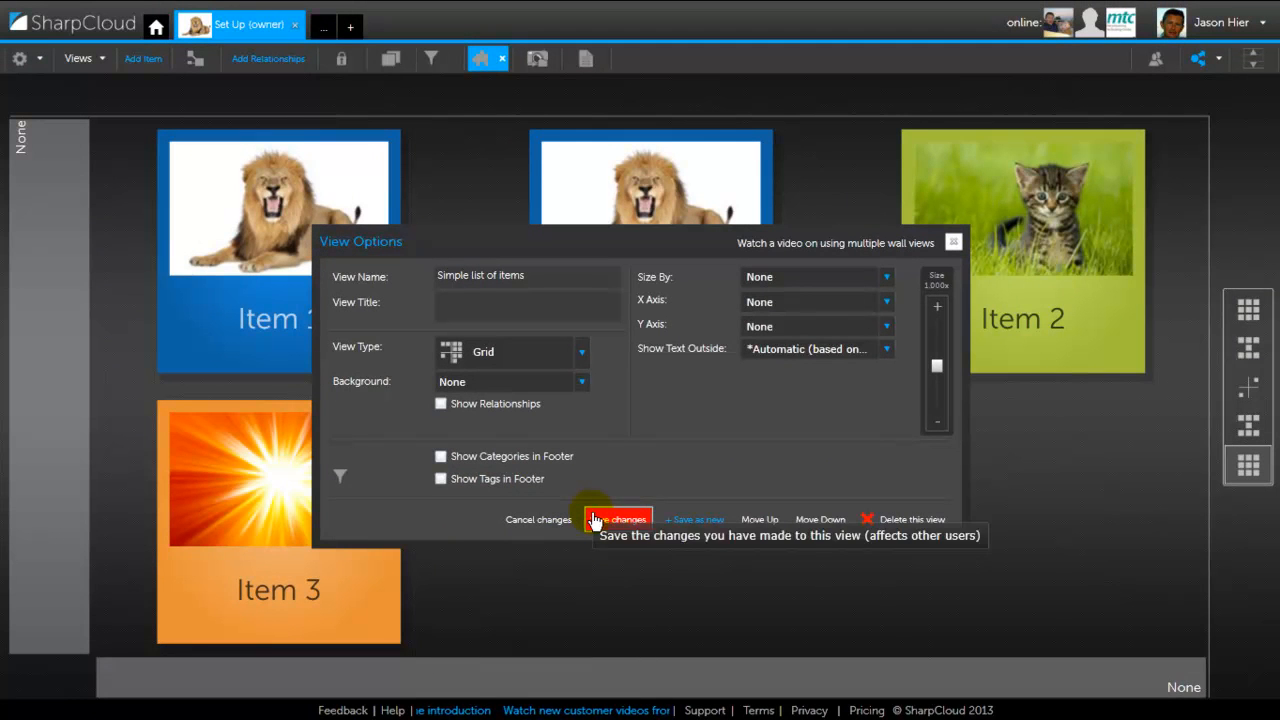
{"action": "left_click", "coordinate": [887, 301]}
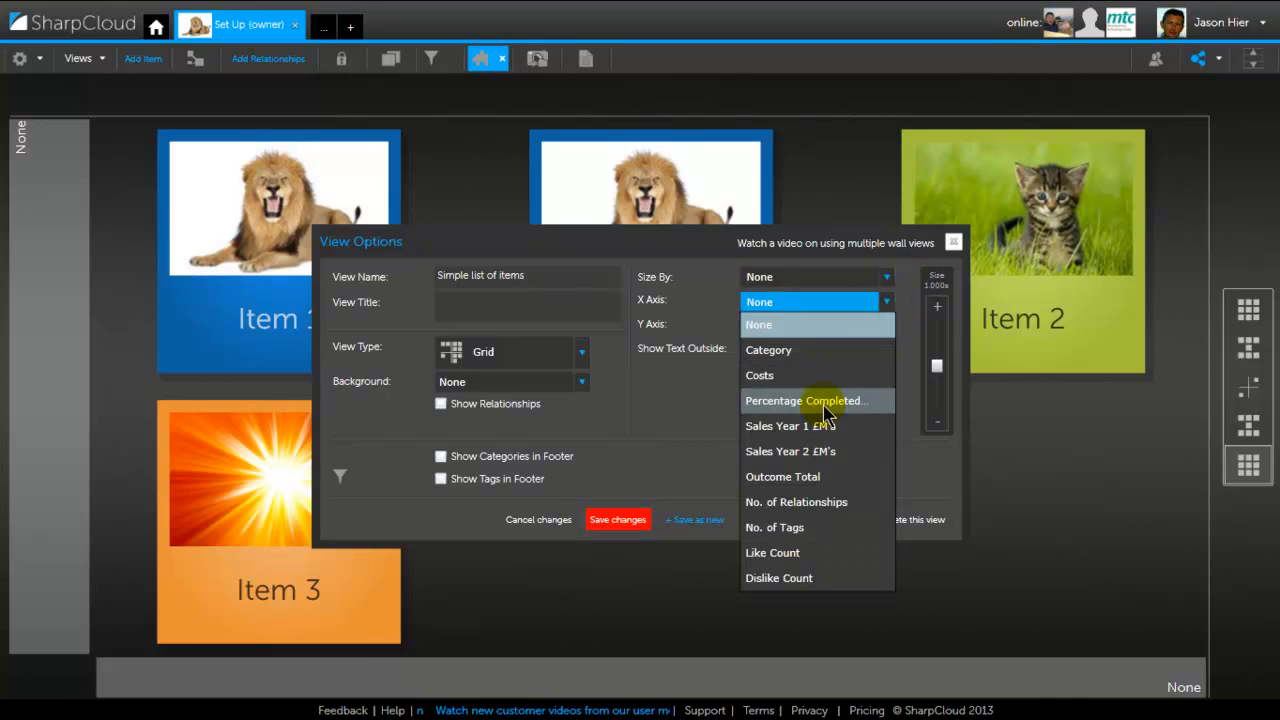
{"action": "left_click", "coordinate": [836, 402]}
{"action": "left_click", "coordinate": [887, 330]}
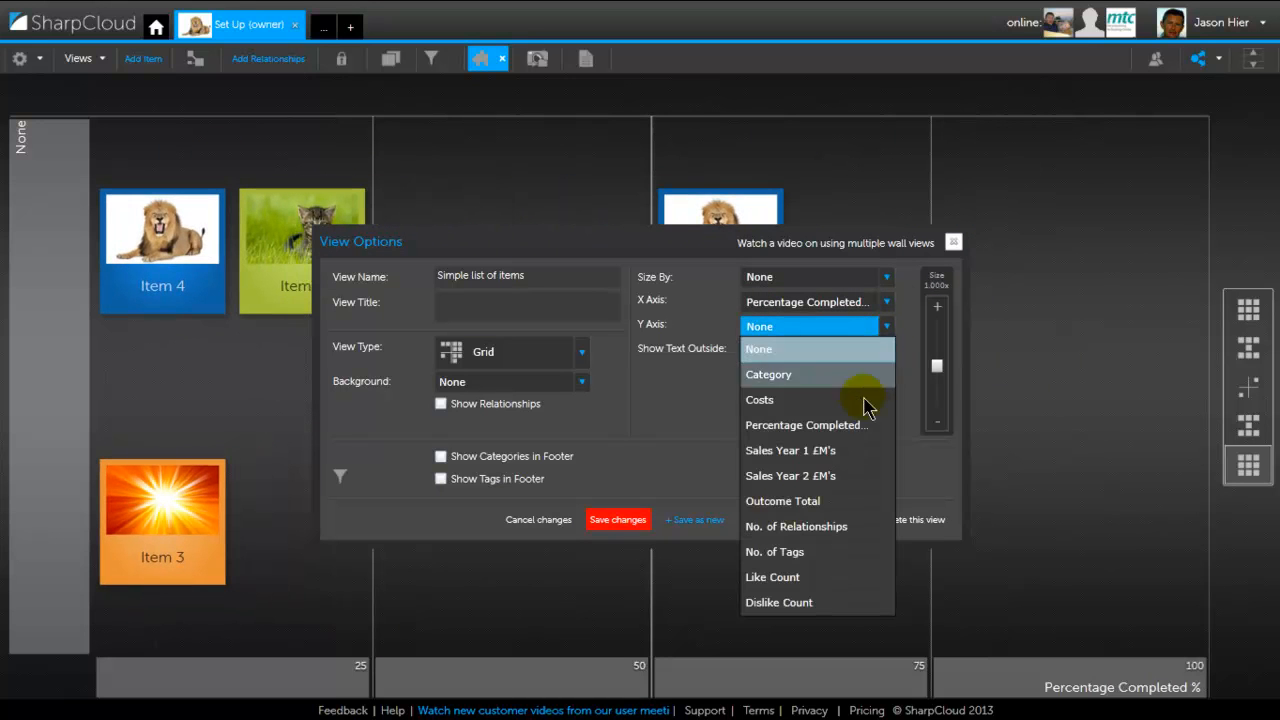
{"action": "left_click", "coordinate": [857, 399]}
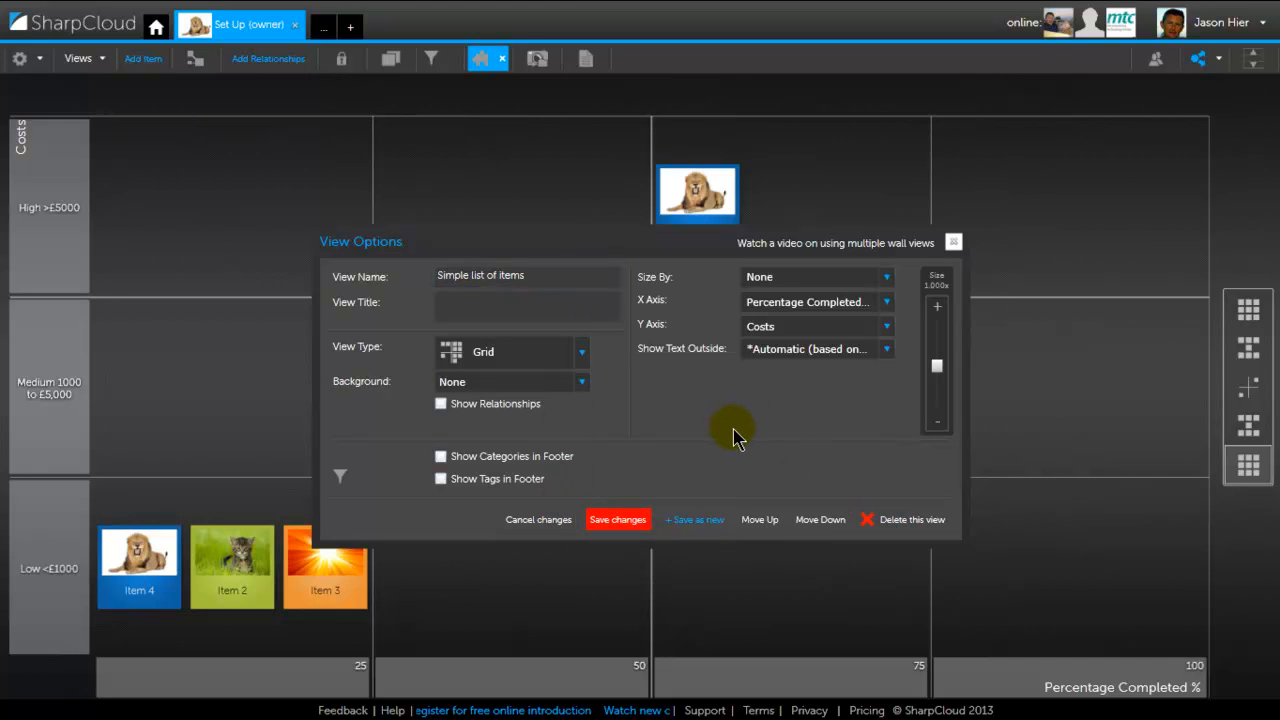
Step: Try the Timeline and 3D types on the copied view, and return it to Grid
{"action": "left_click", "coordinate": [584, 355]}
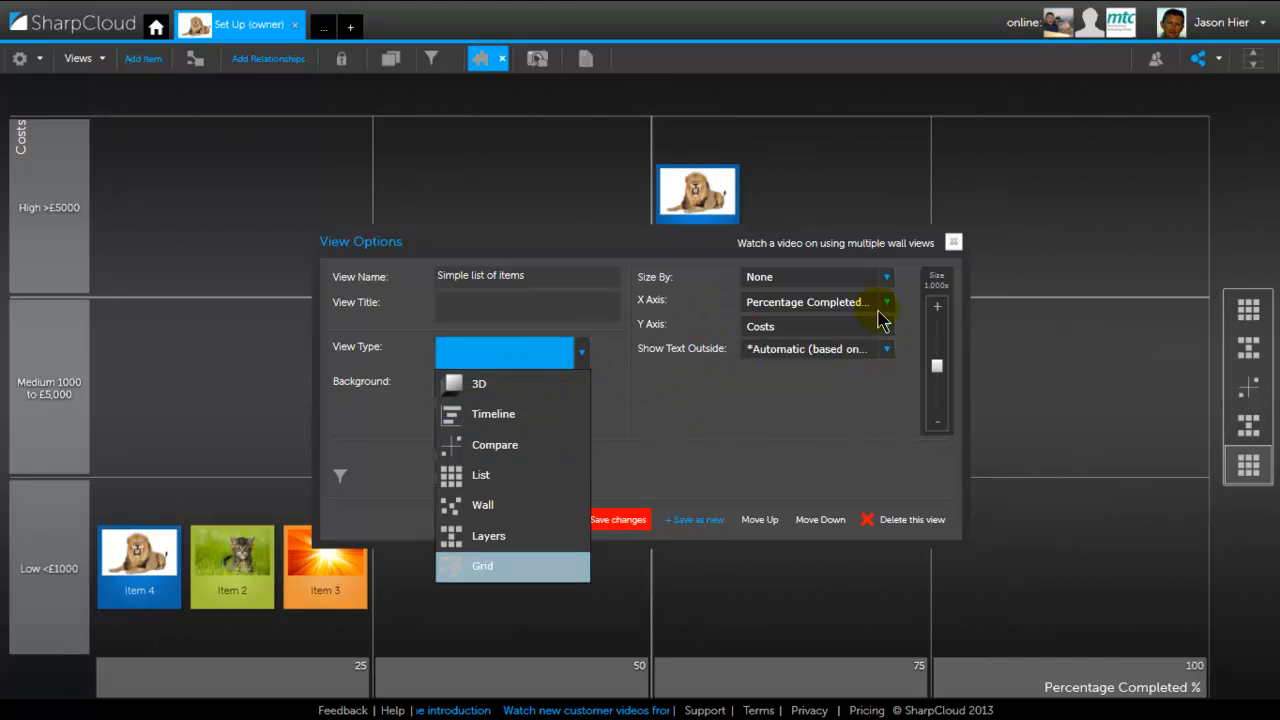
{"action": "left_click", "coordinate": [541, 414]}
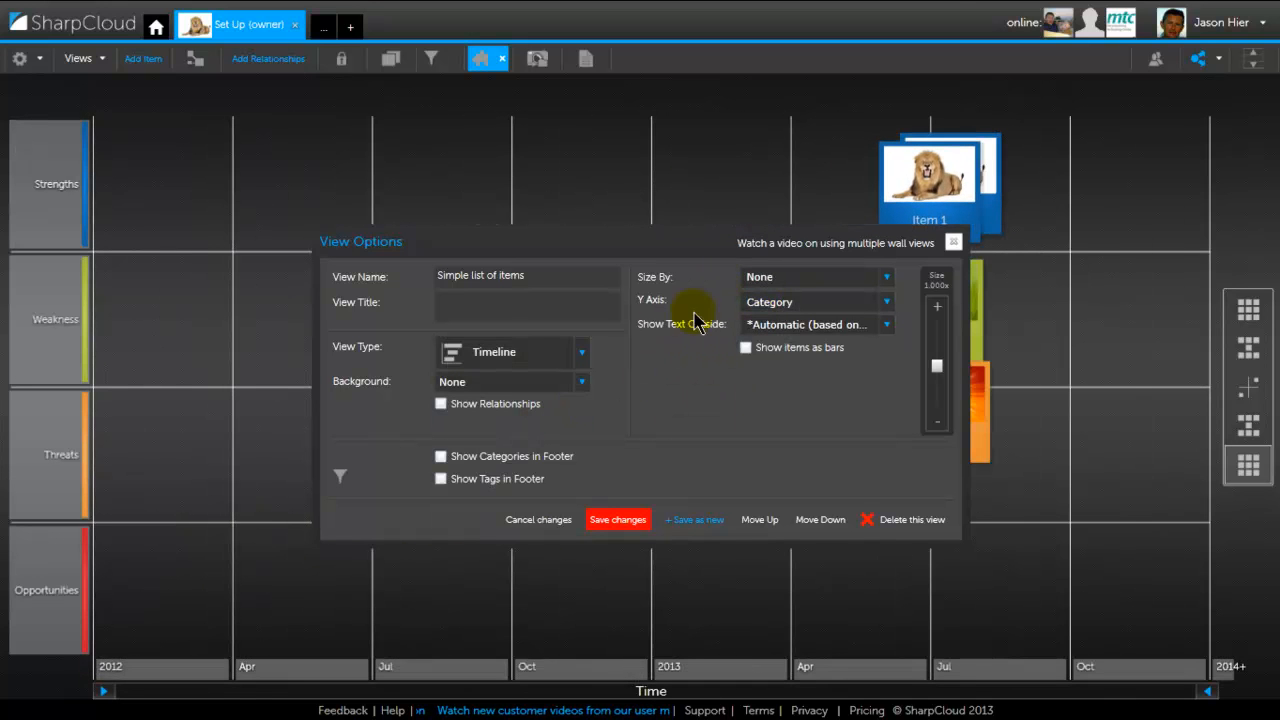
{"action": "left_click", "coordinate": [578, 356]}
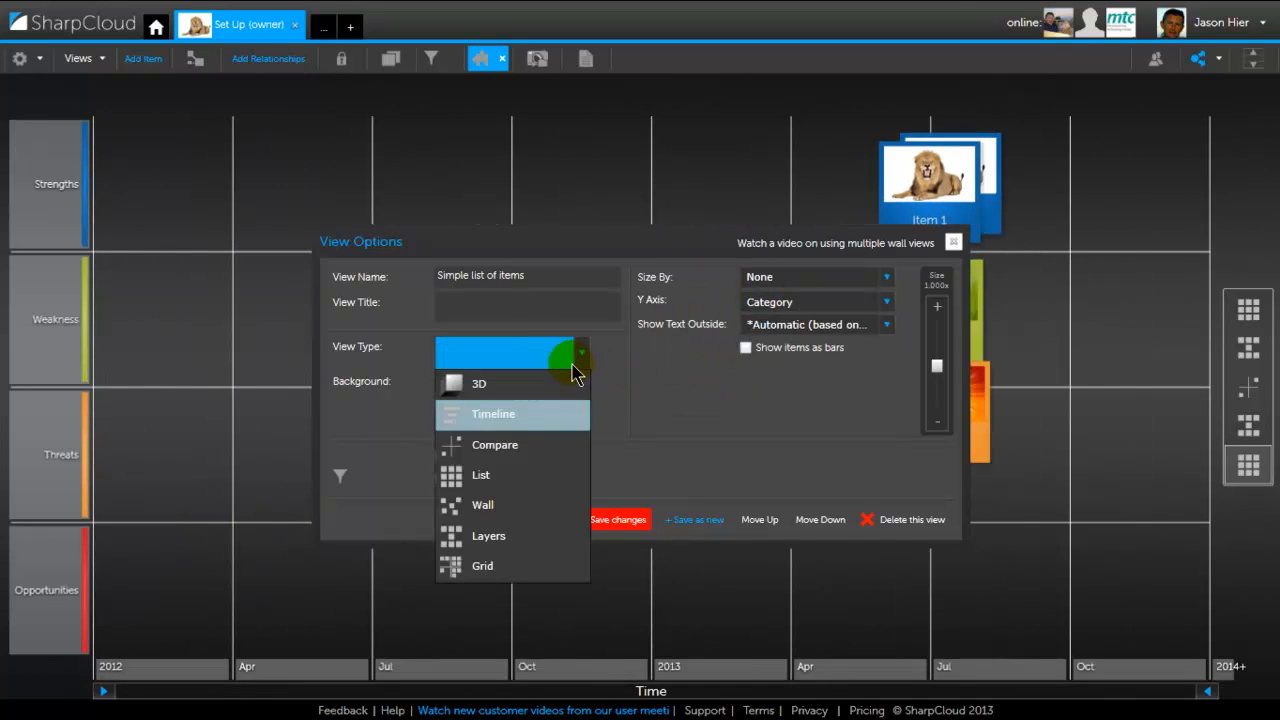
{"action": "left_click", "coordinate": [520, 387]}
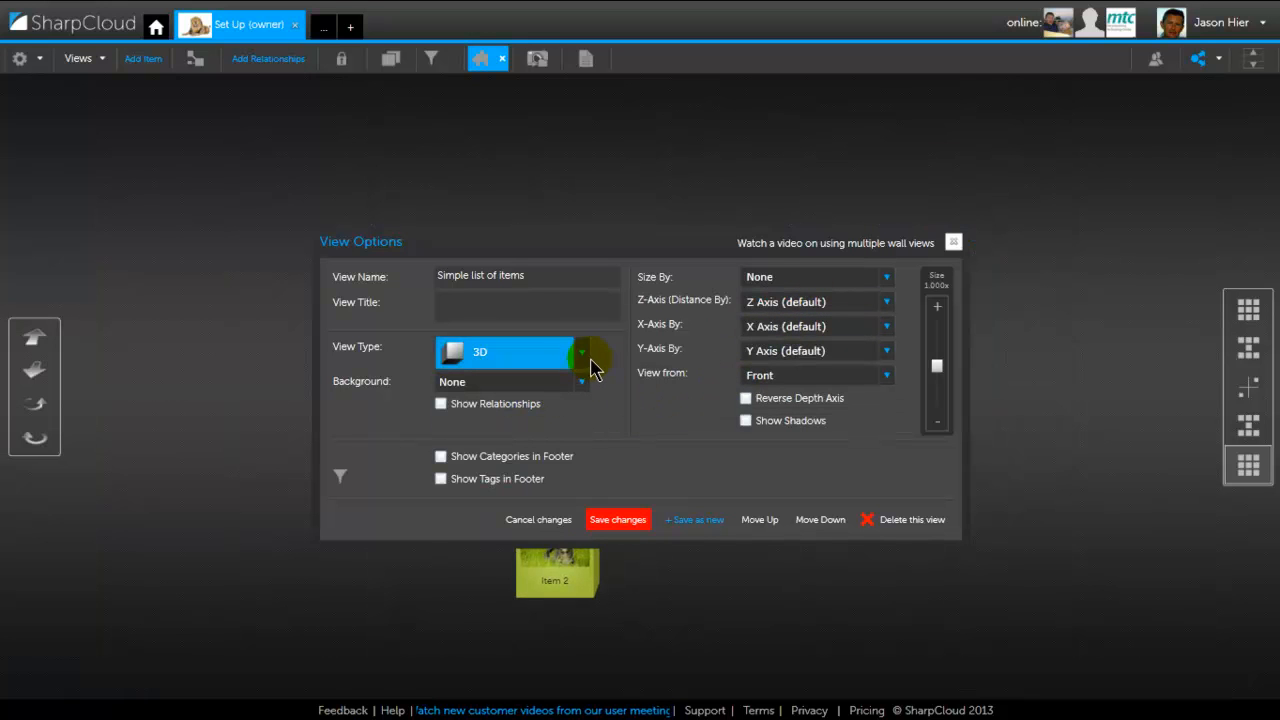
{"action": "left_click", "coordinate": [585, 358]}
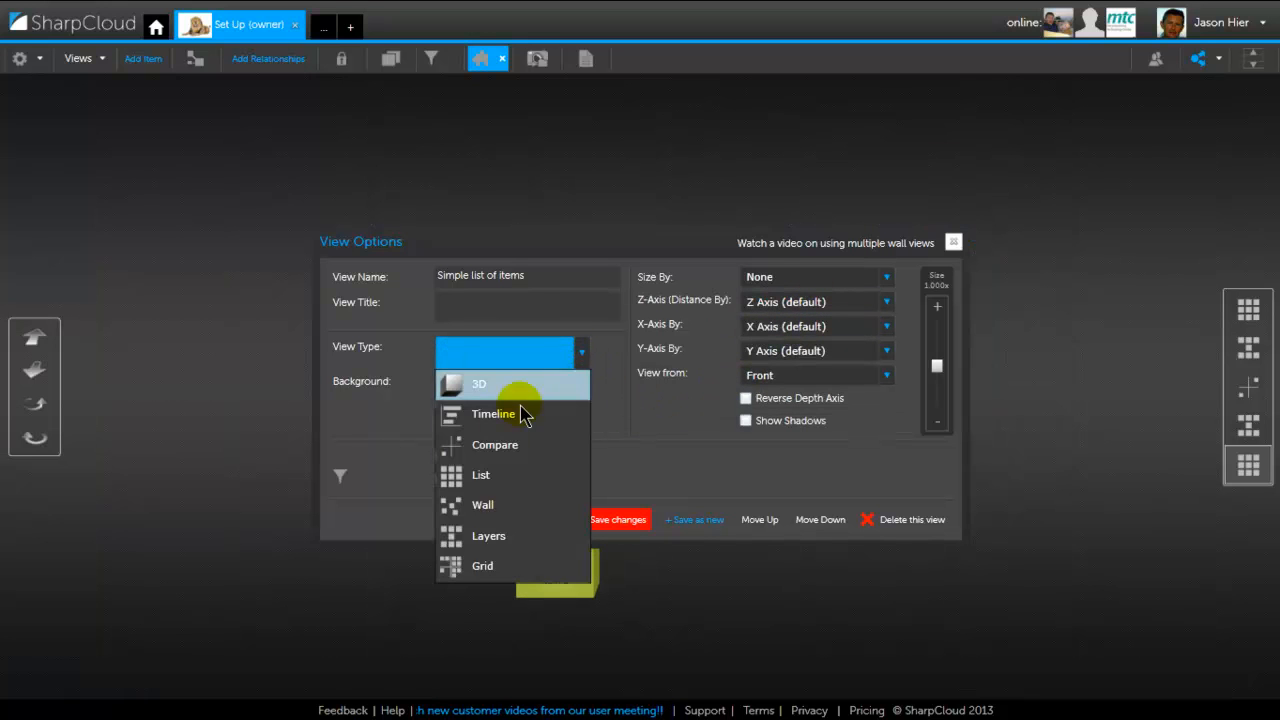
{"action": "left_click", "coordinate": [462, 565]}
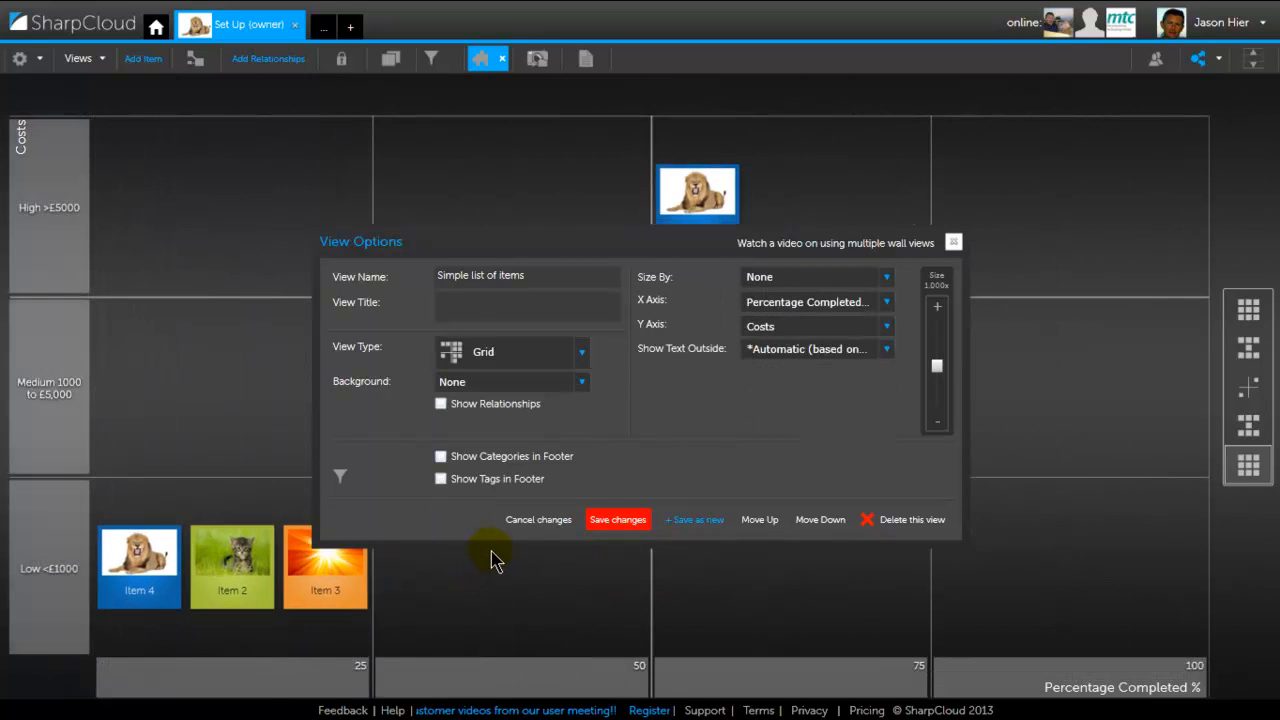
Step: Save the copied view's settings, then name the view Grid and title it "This is a grid view"
{"action": "left_click", "coordinate": [614, 521]}
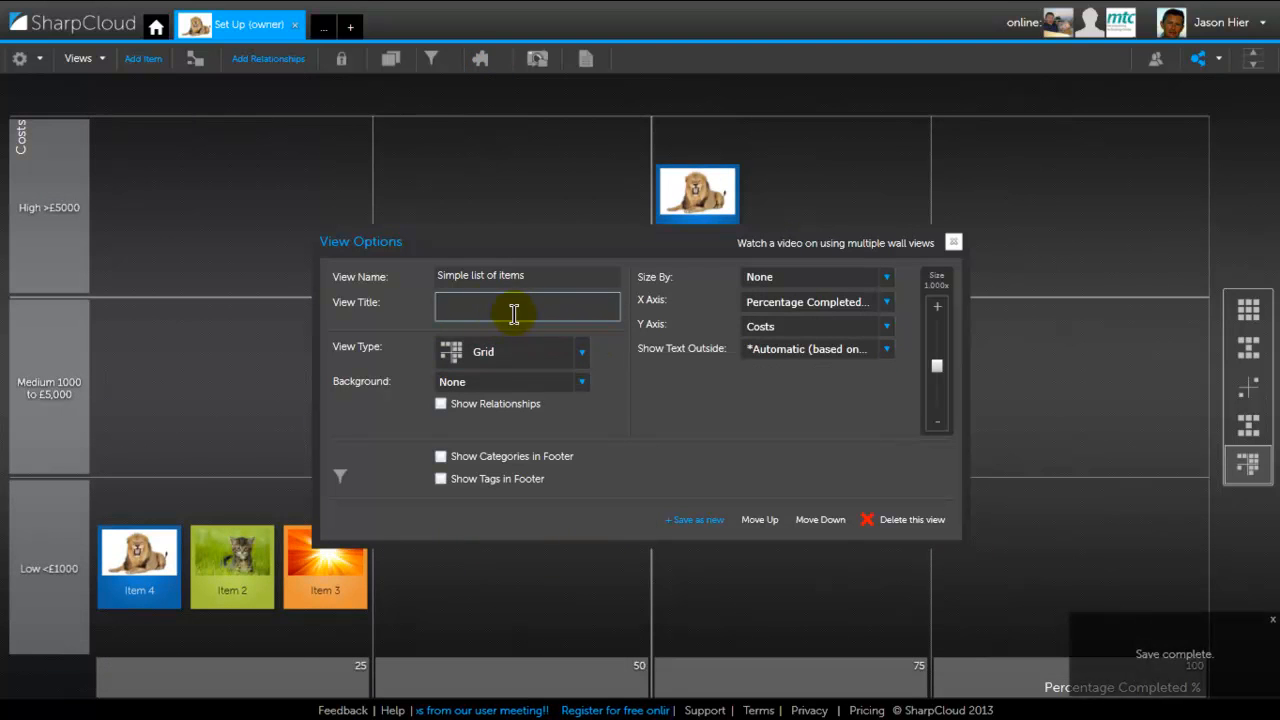
{"action": "left_click", "coordinate": [465, 277]}
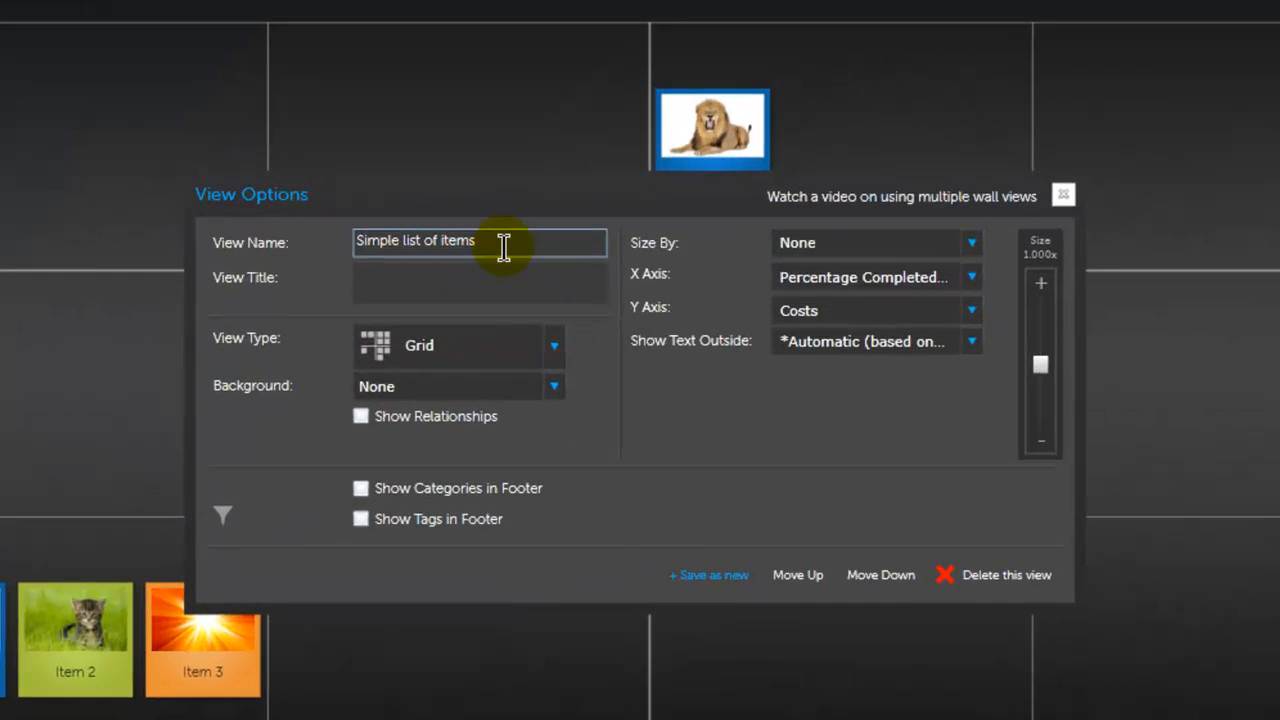
{"action": "left_click_drag", "start_coordinate": [538, 277], "coordinate": [408, 276]}
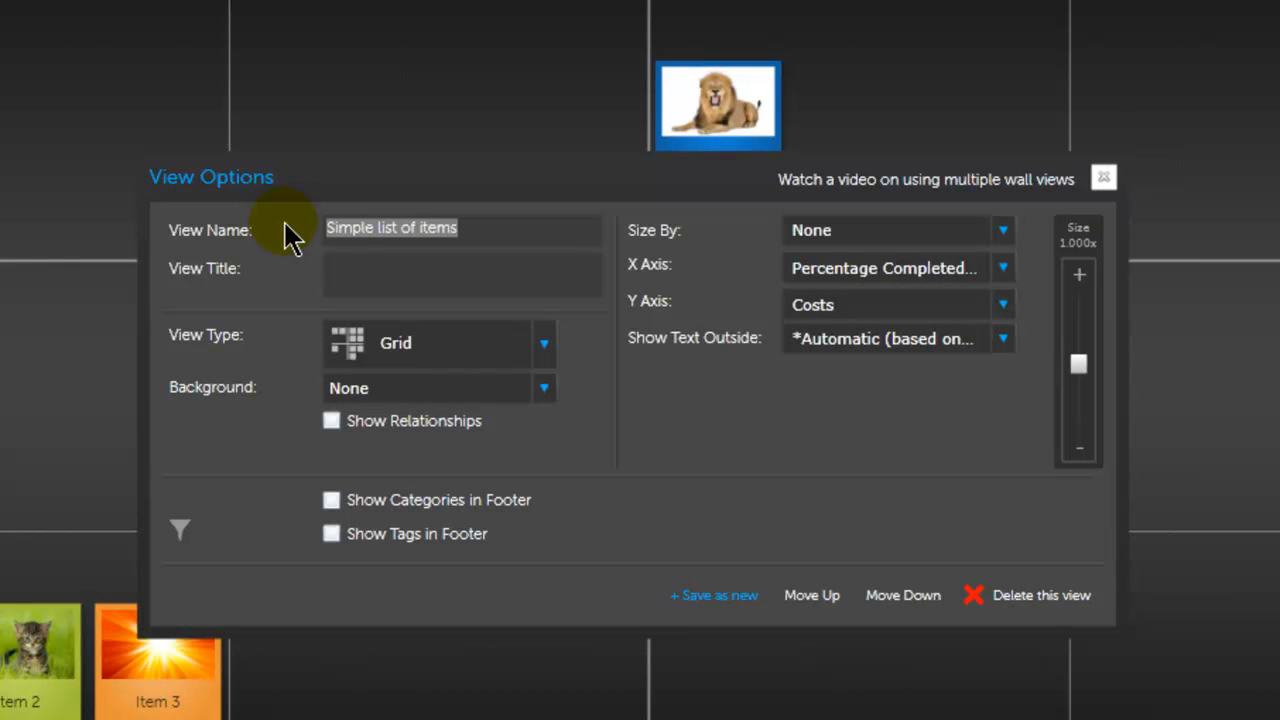
{"action": "type", "text": "Grid"}
{"action": "left_click", "coordinate": [395, 285]}
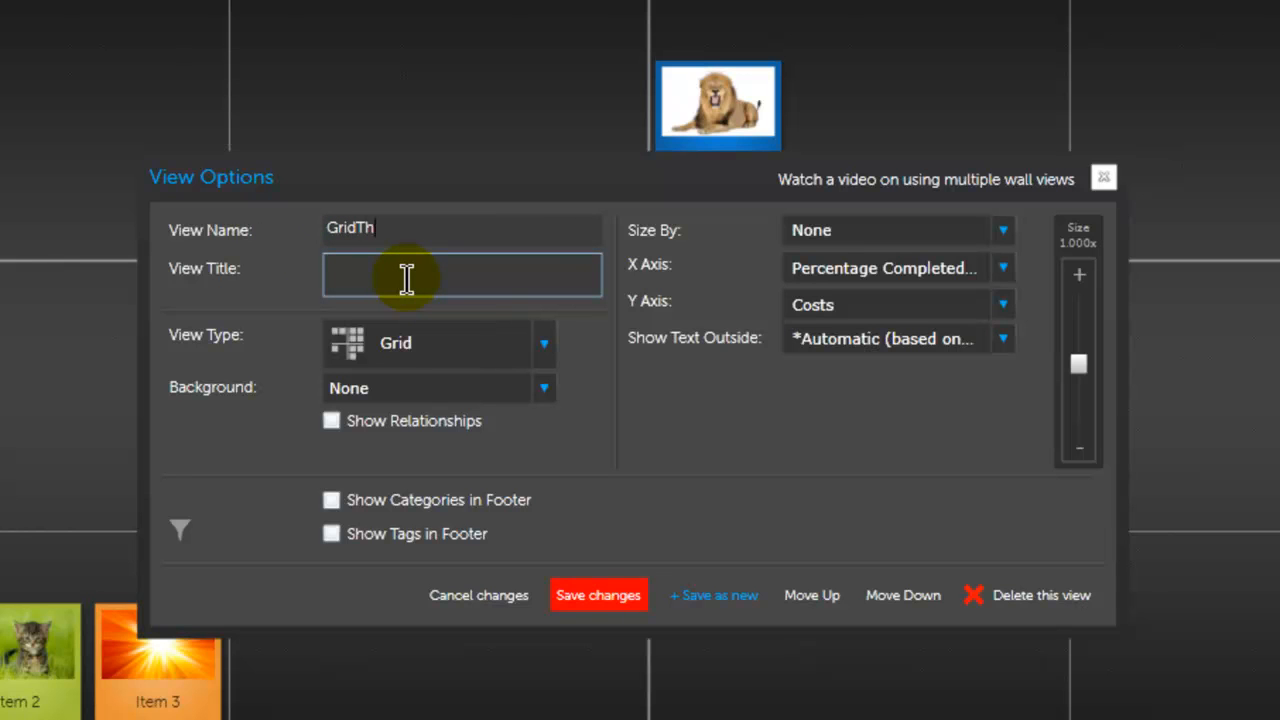
{"action": "left_click", "coordinate": [401, 285]}
{"action": "type", "text": "This is a grid view"}
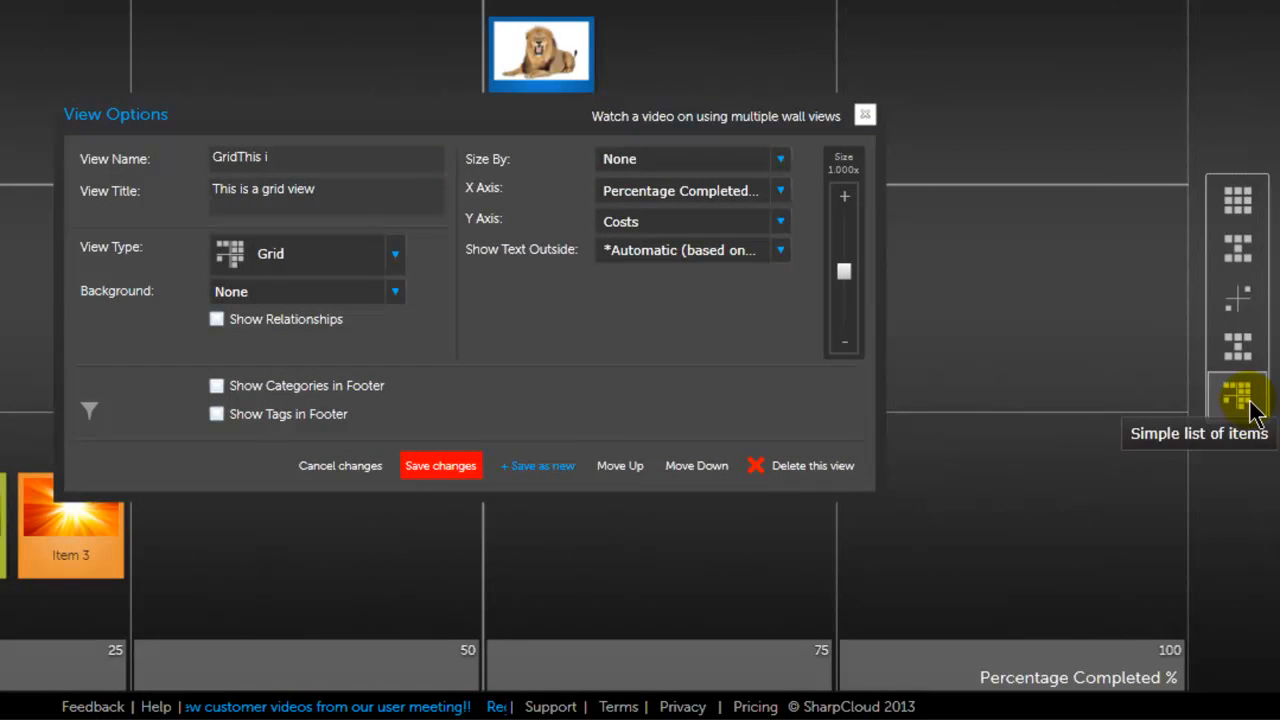
Step: Remove the stray title text from the view name so that it reads only Grid
{"action": "left_click", "coordinate": [225, 152]}
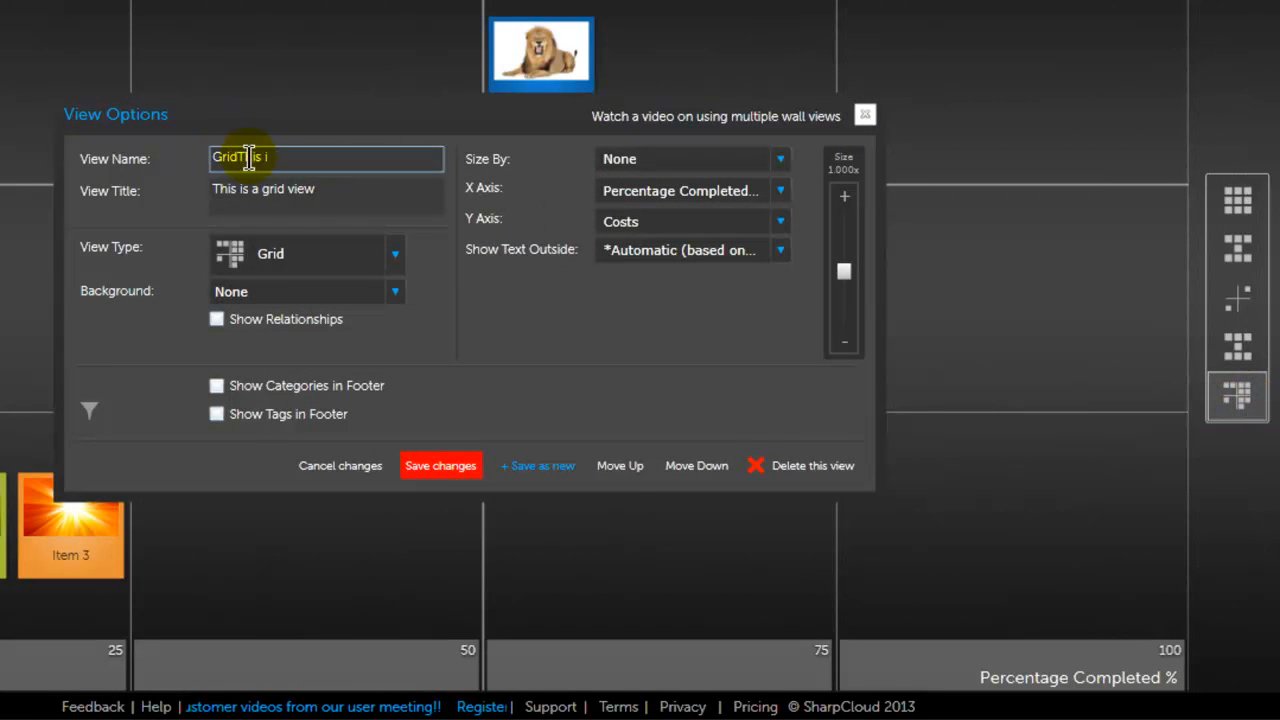
{"action": "left_click", "coordinate": [293, 264]}
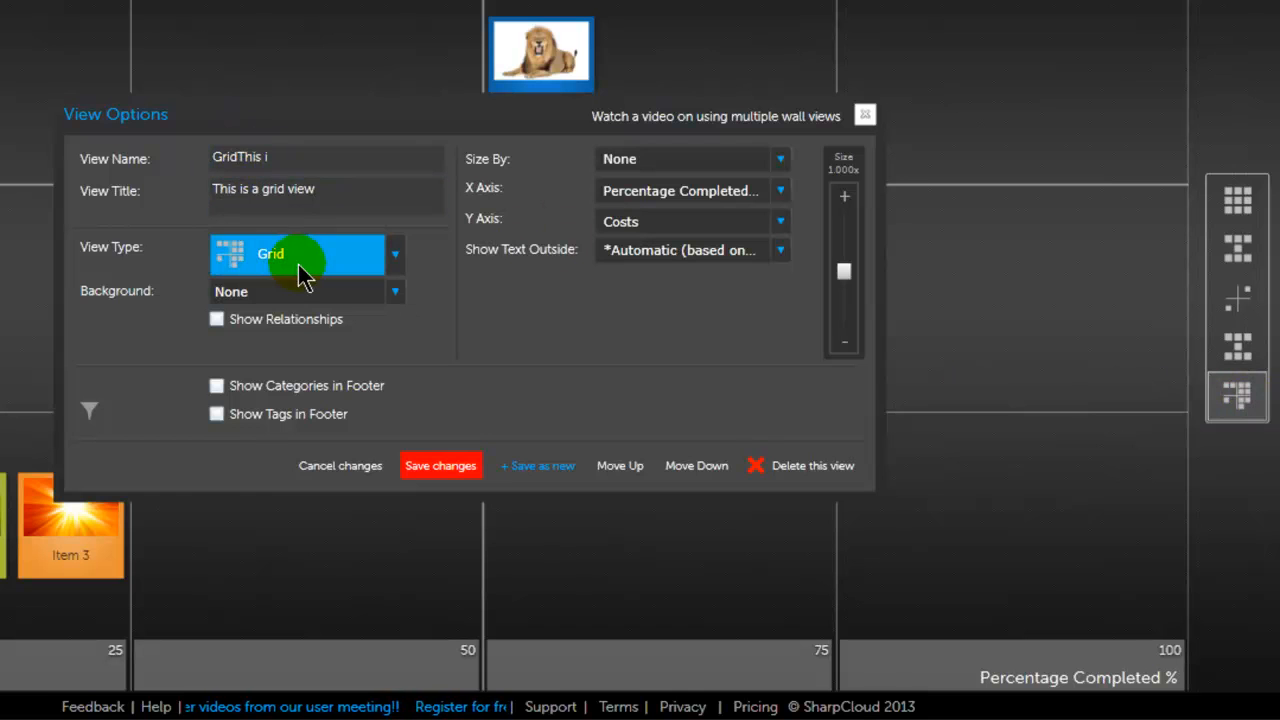
{"action": "left_click", "coordinate": [254, 156]}
{"action": "left_click", "coordinate": [451, 303]}
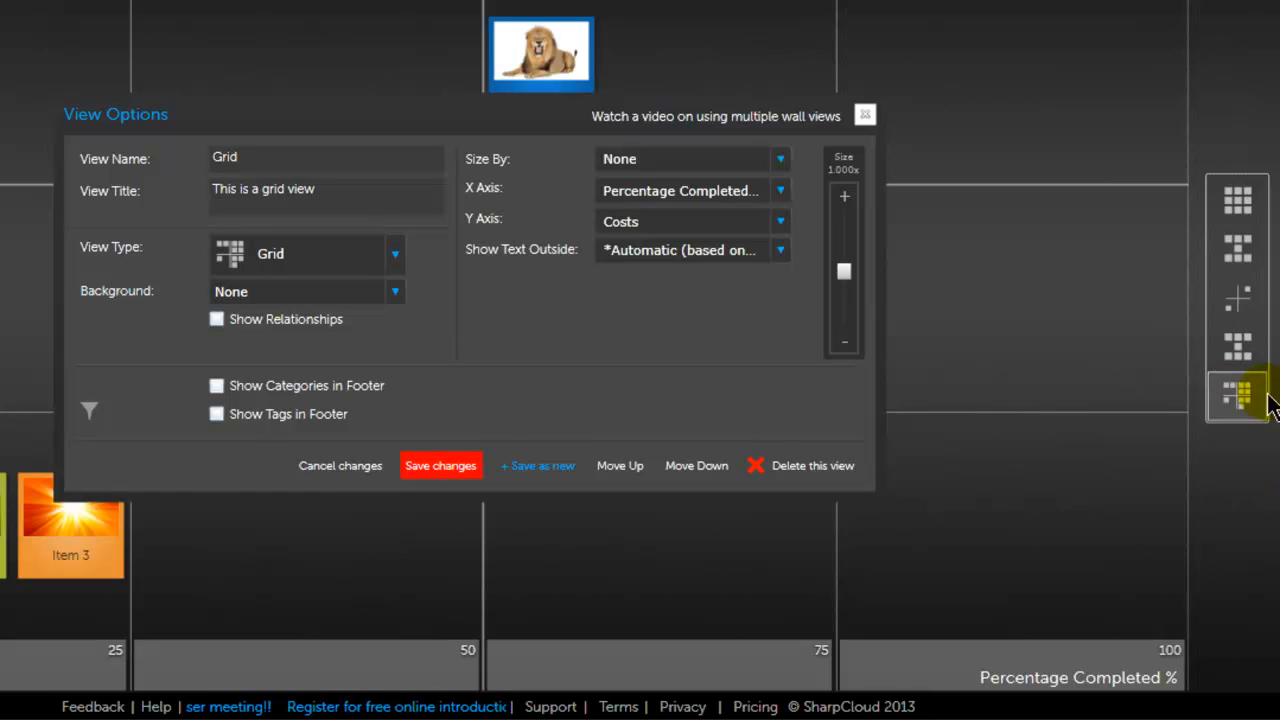
{"action": "left_click", "coordinate": [1218, 412]}
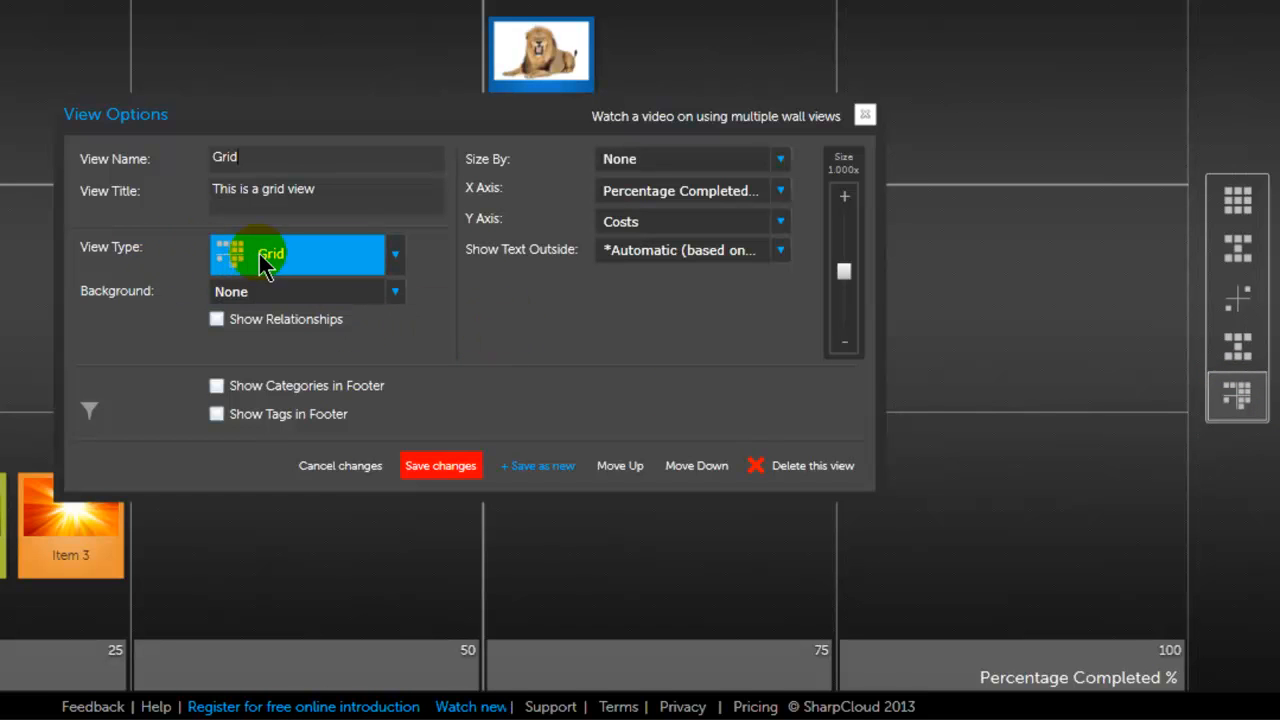
Step: Check the available view types and set the Grid view's background to World map 1
{"action": "left_click", "coordinate": [401, 261]}
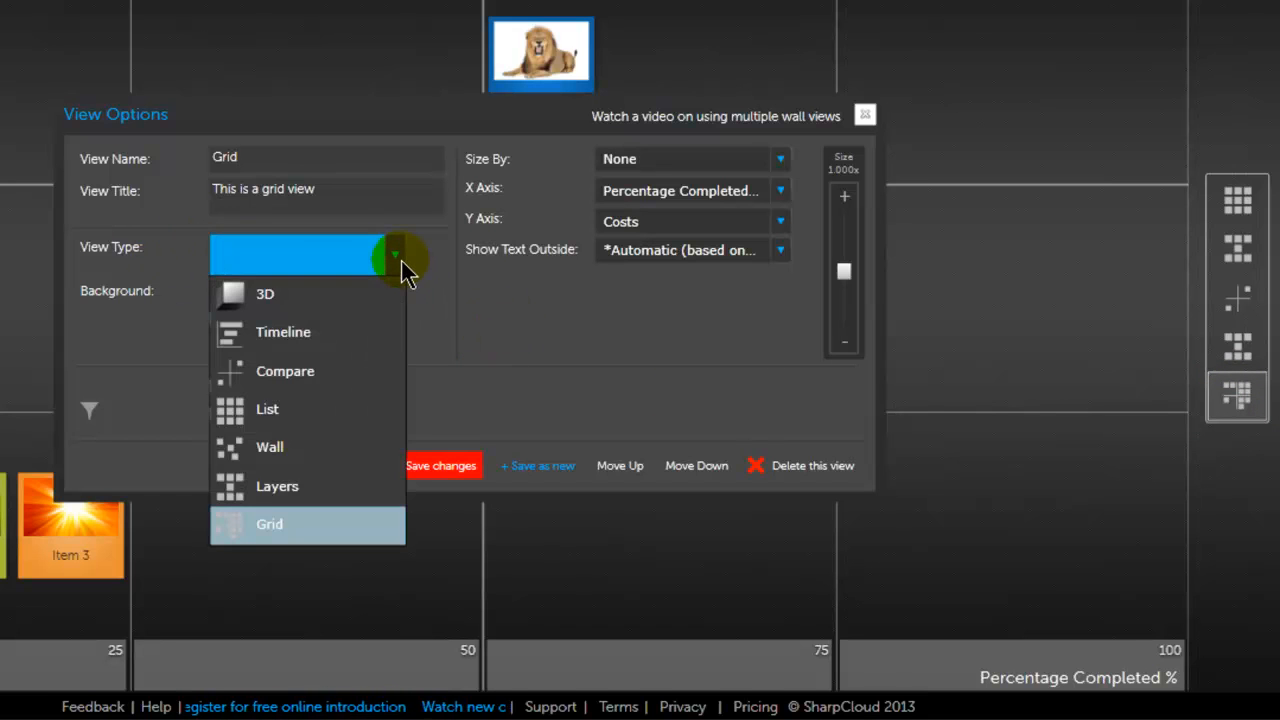
{"action": "left_click", "coordinate": [401, 261]}
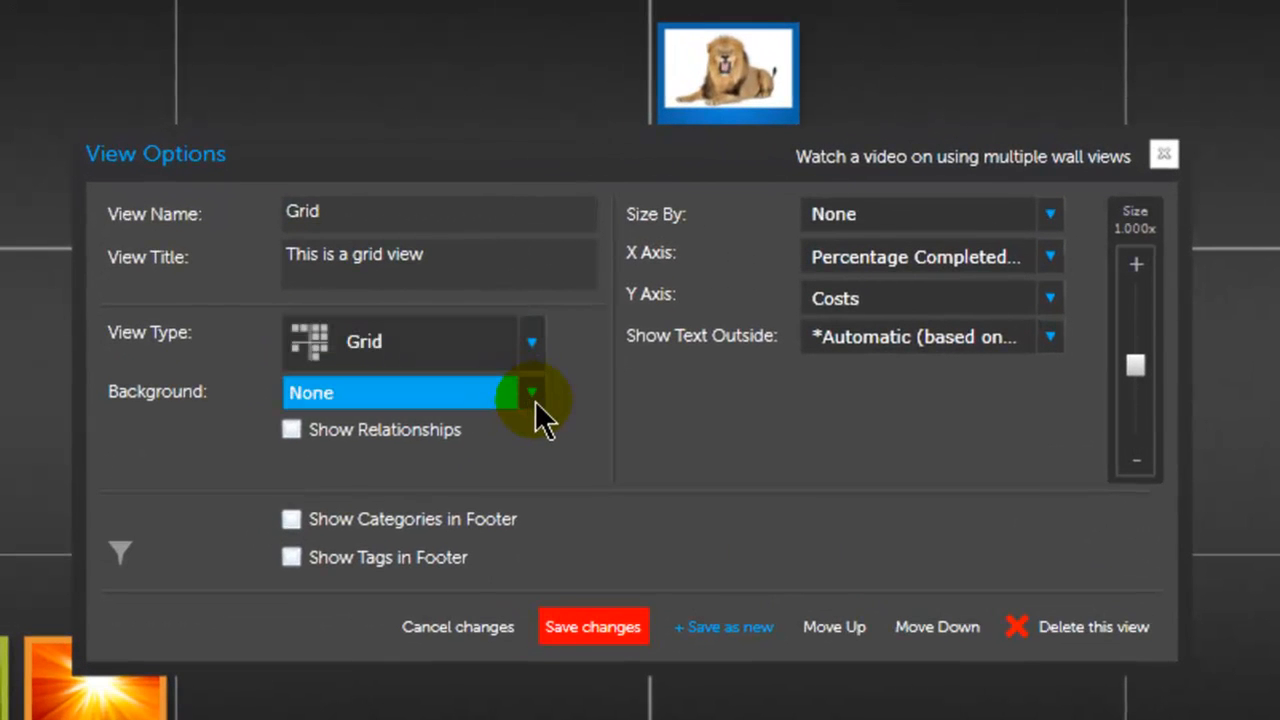
{"action": "left_click", "coordinate": [532, 393]}
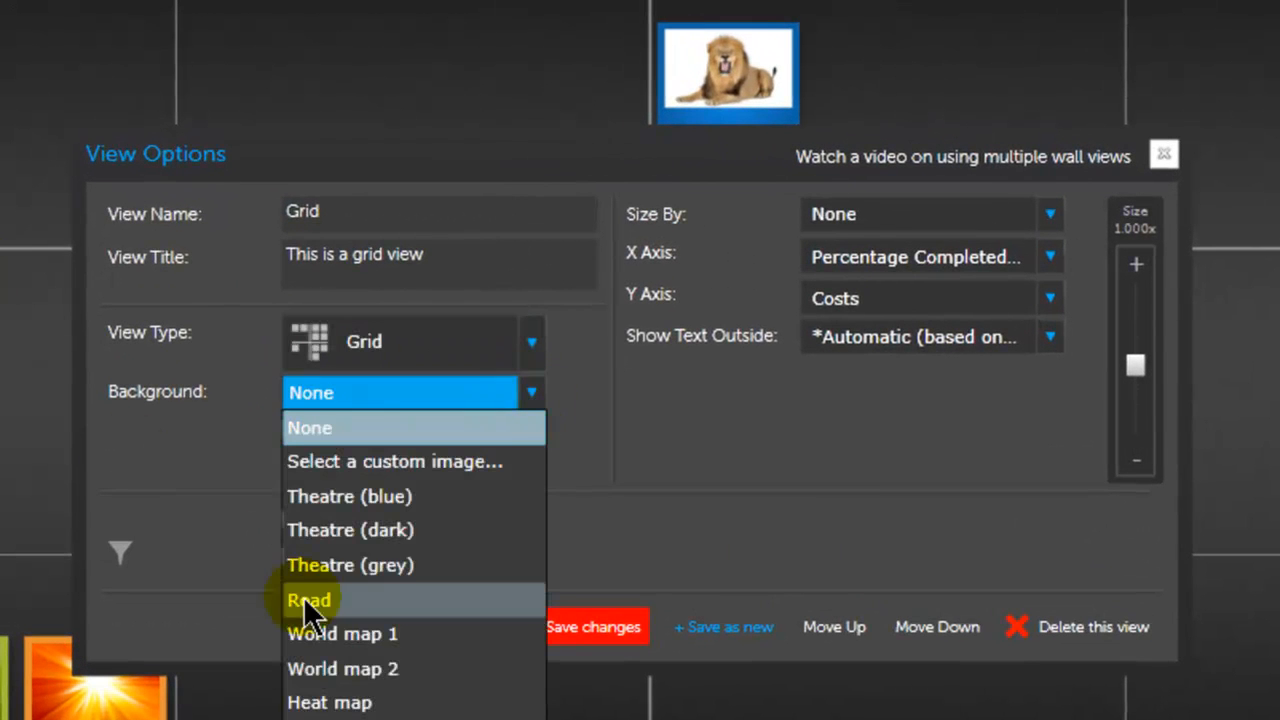
{"action": "left_click", "coordinate": [429, 644]}
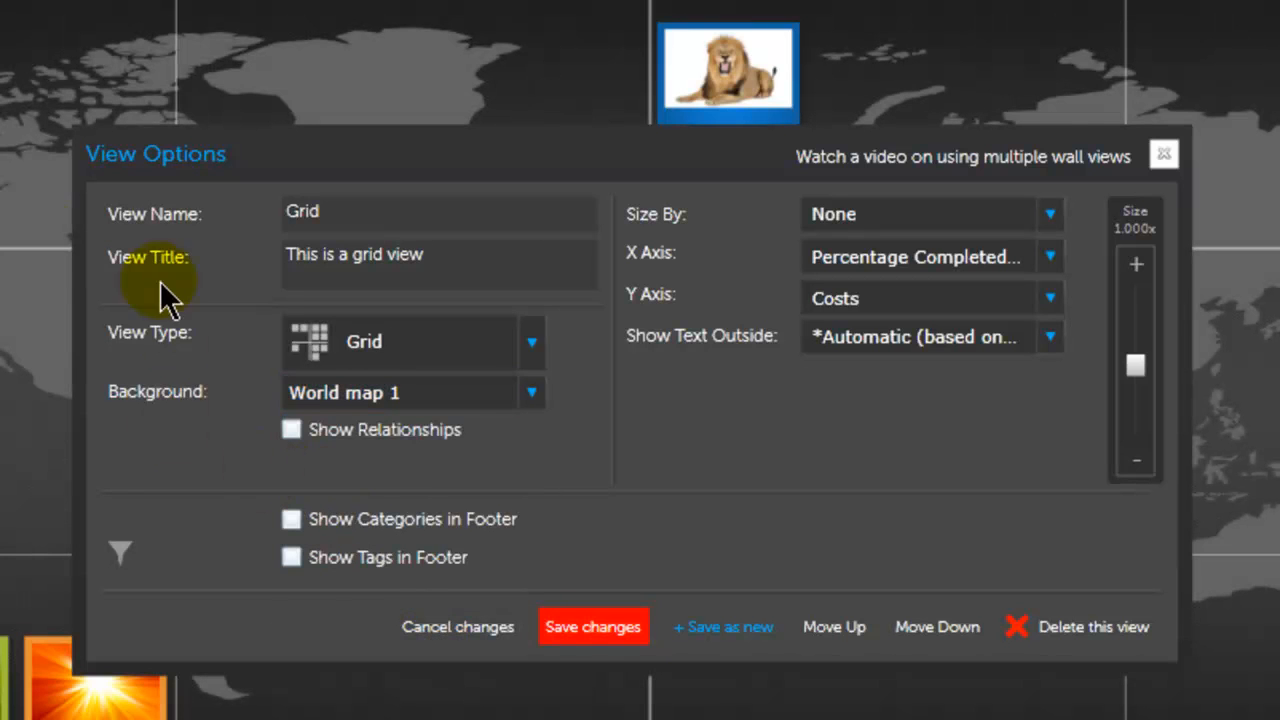
Step: Browse the uploaded pictures offered for a custom background image, and leave without choosing one
{"action": "left_click", "coordinate": [529, 393]}
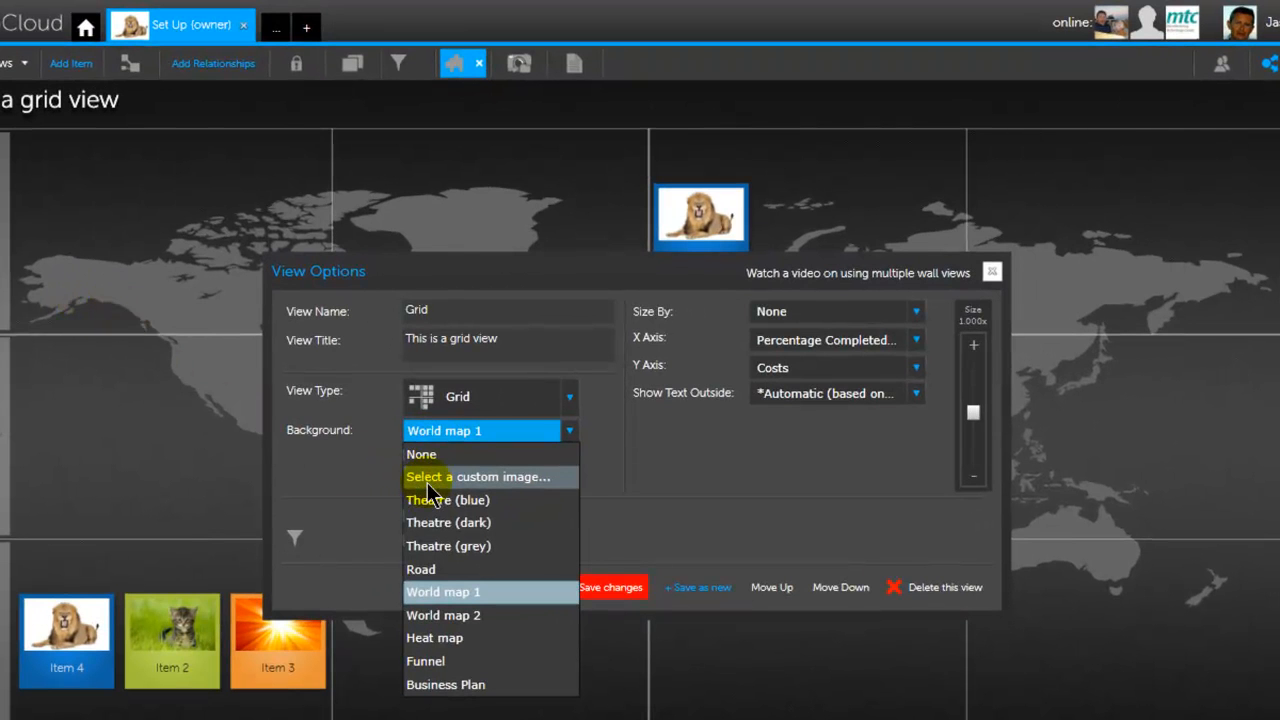
{"action": "left_click", "coordinate": [478, 476]}
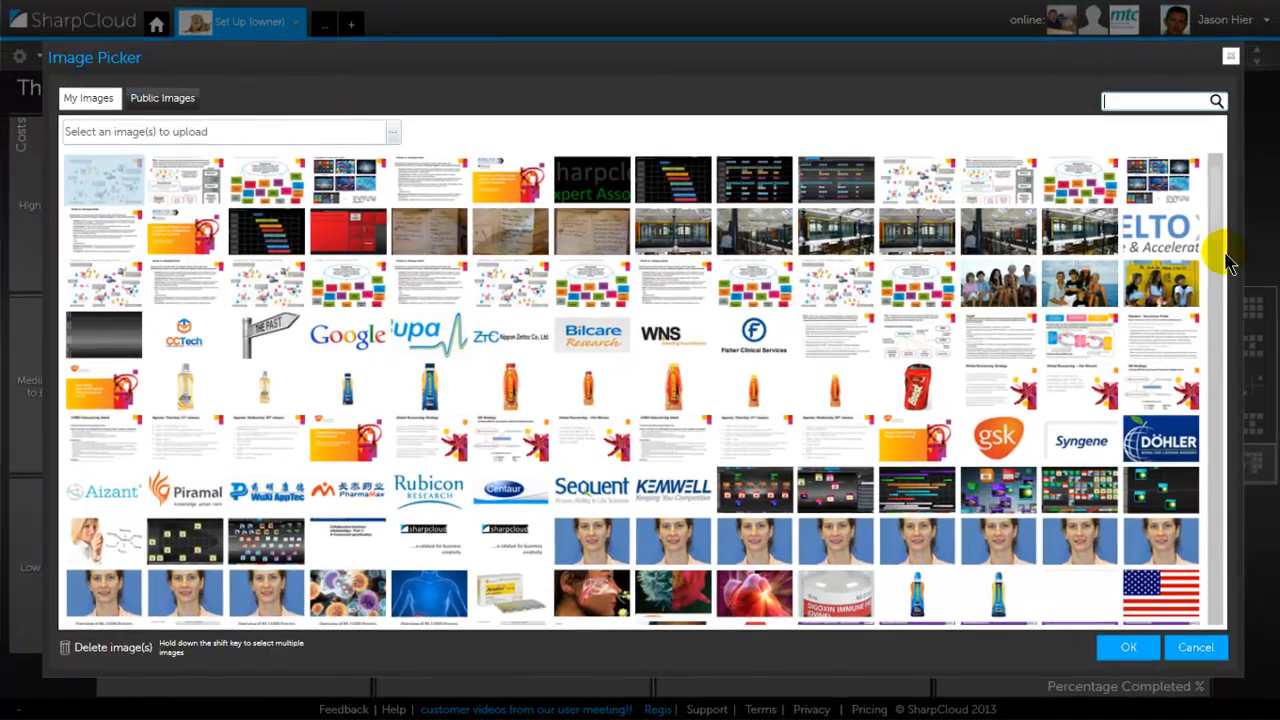
{"action": "left_click_drag", "start_coordinate": [1217, 217], "coordinate": [1220, 586]}
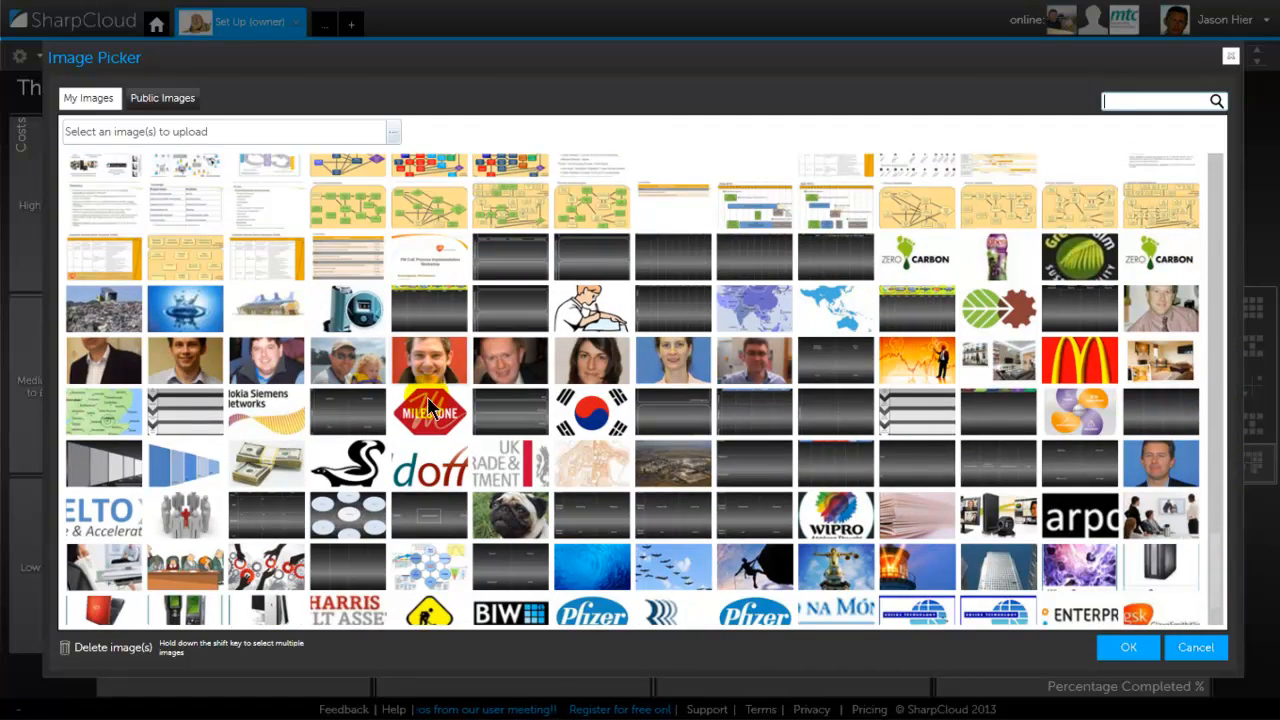
{"action": "left_click", "coordinate": [1196, 650]}
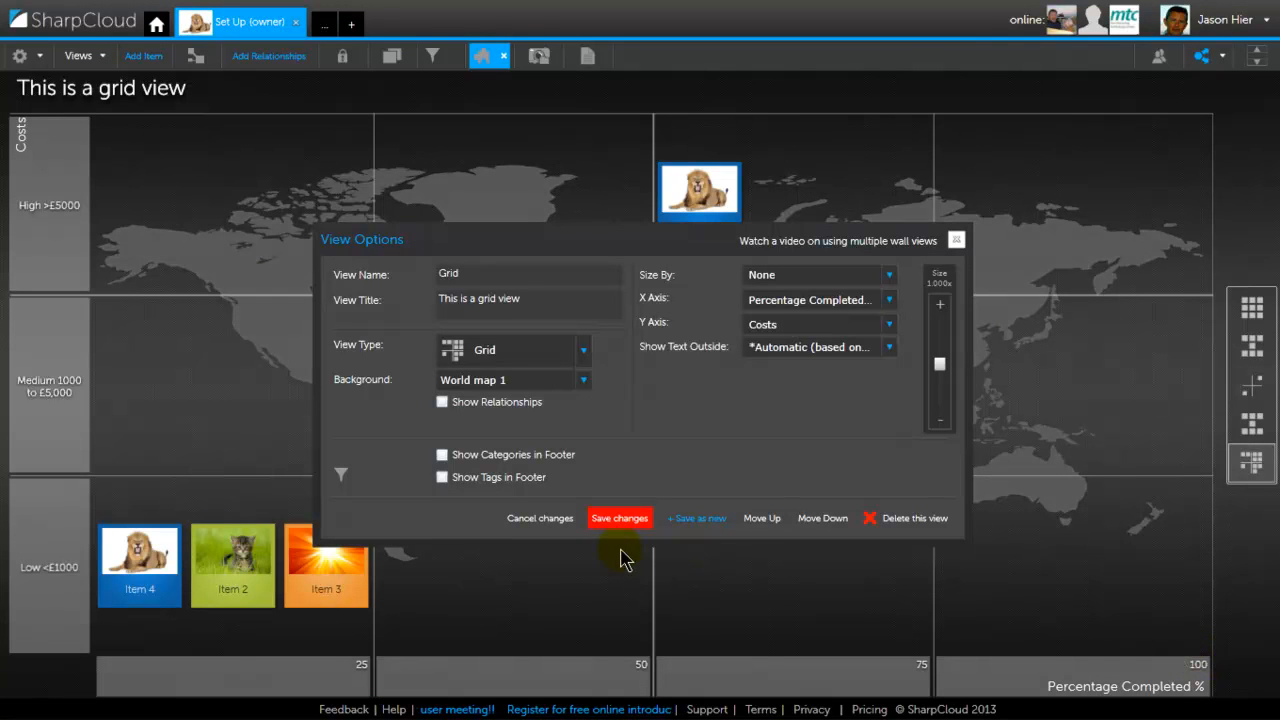
Step: Turn on relationships for the Grid view, and show both categories and tags in its footer
{"action": "left_click", "coordinate": [443, 403]}
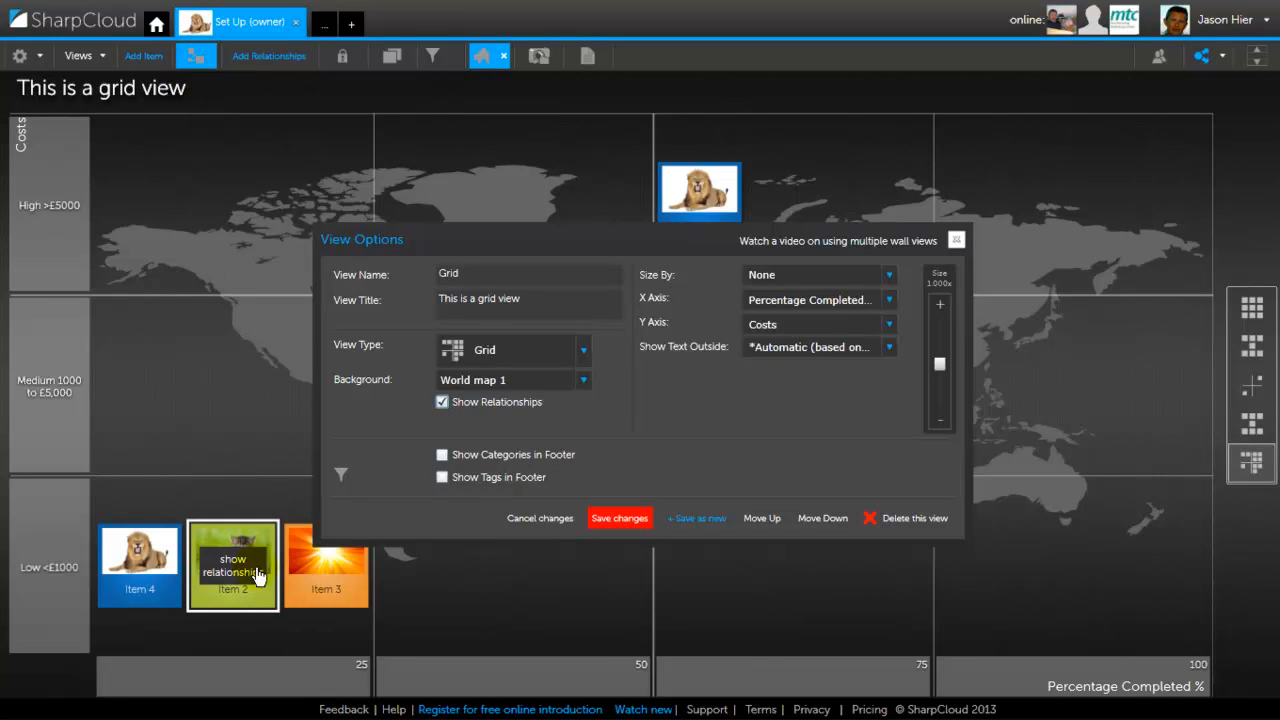
{"action": "left_click", "coordinate": [443, 457]}
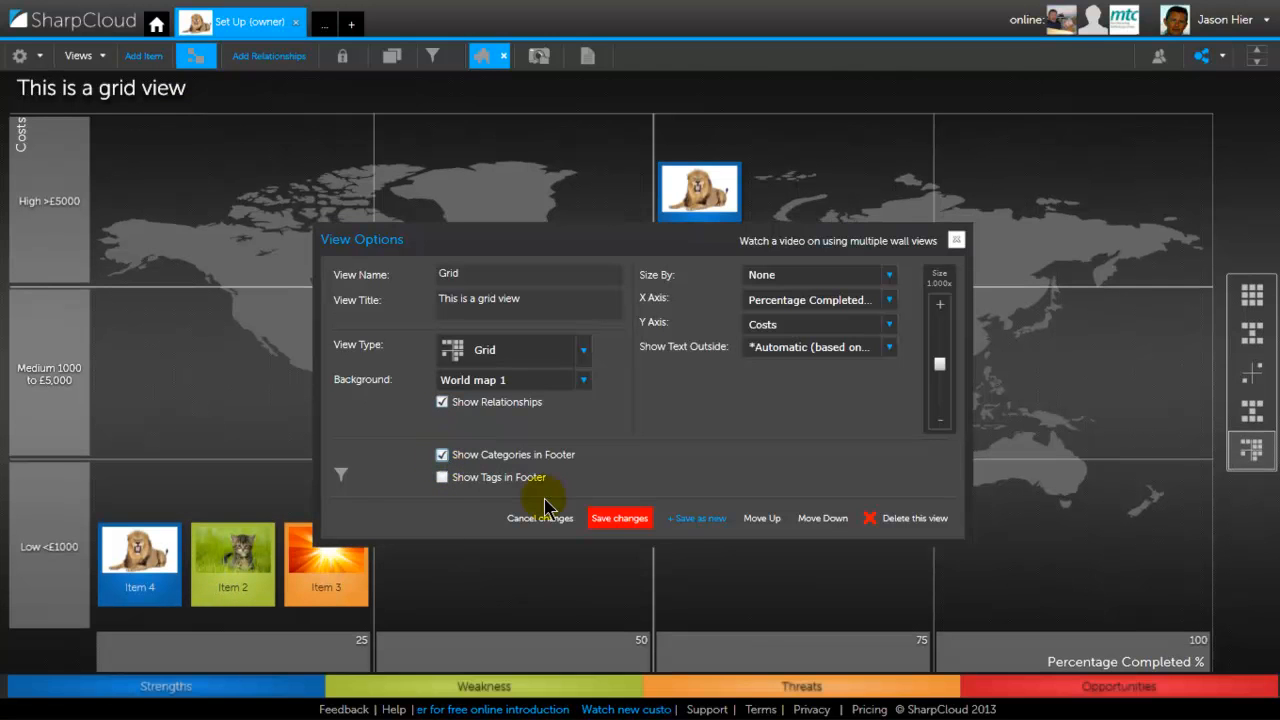
{"action": "mouse_move", "coordinate": [250, 692]}
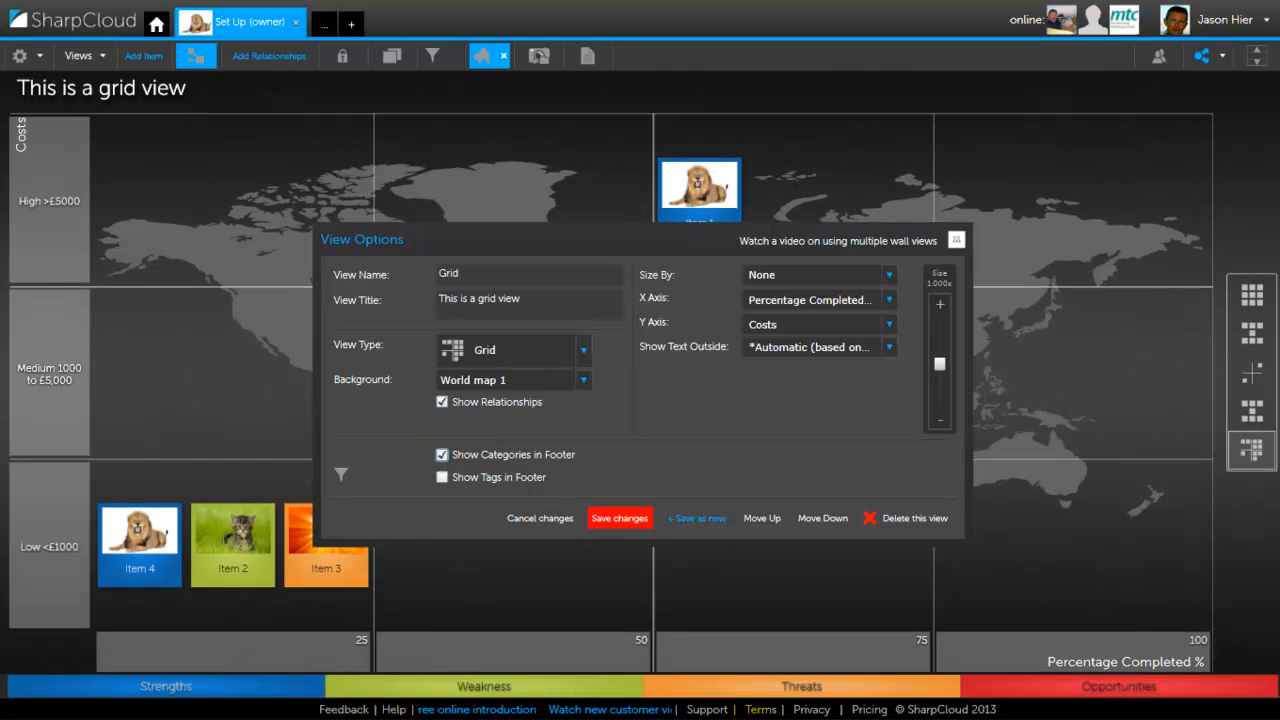
{"action": "left_click", "coordinate": [446, 480]}
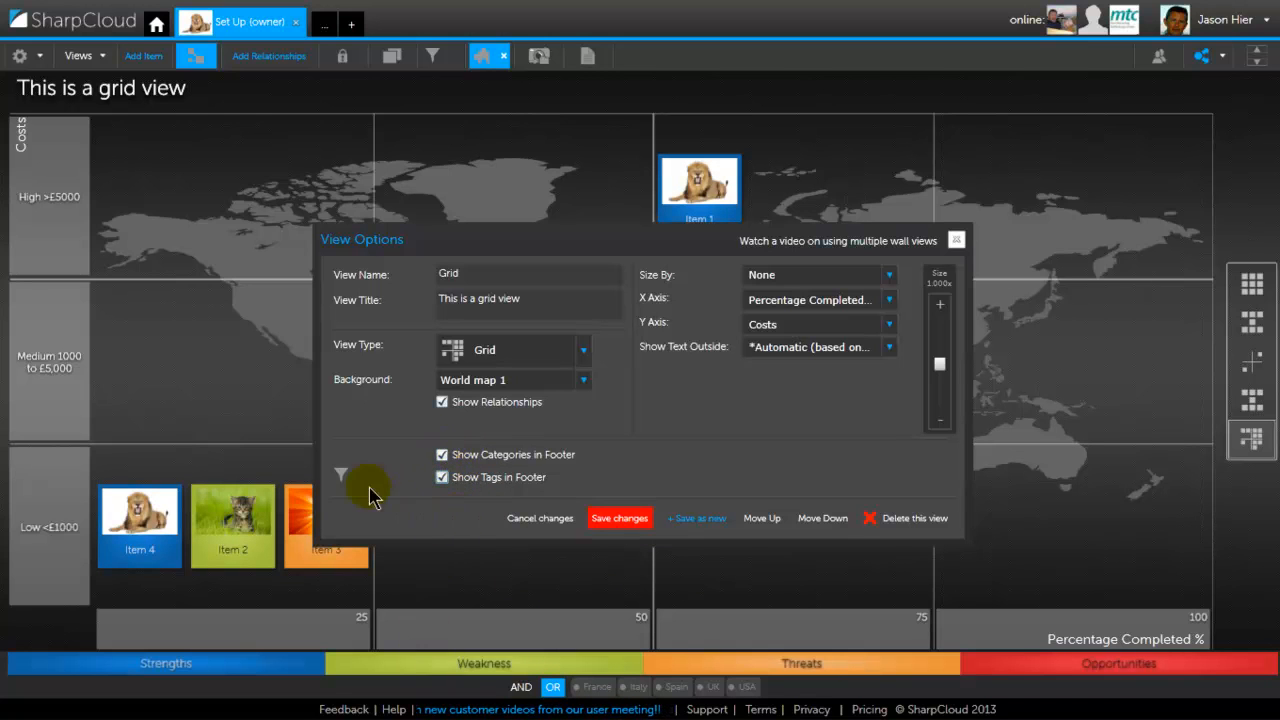
Step: Look over the view's item filter including Advanced Filtering, close it, and save the Grid view's changes
{"action": "left_click", "coordinate": [341, 474]}
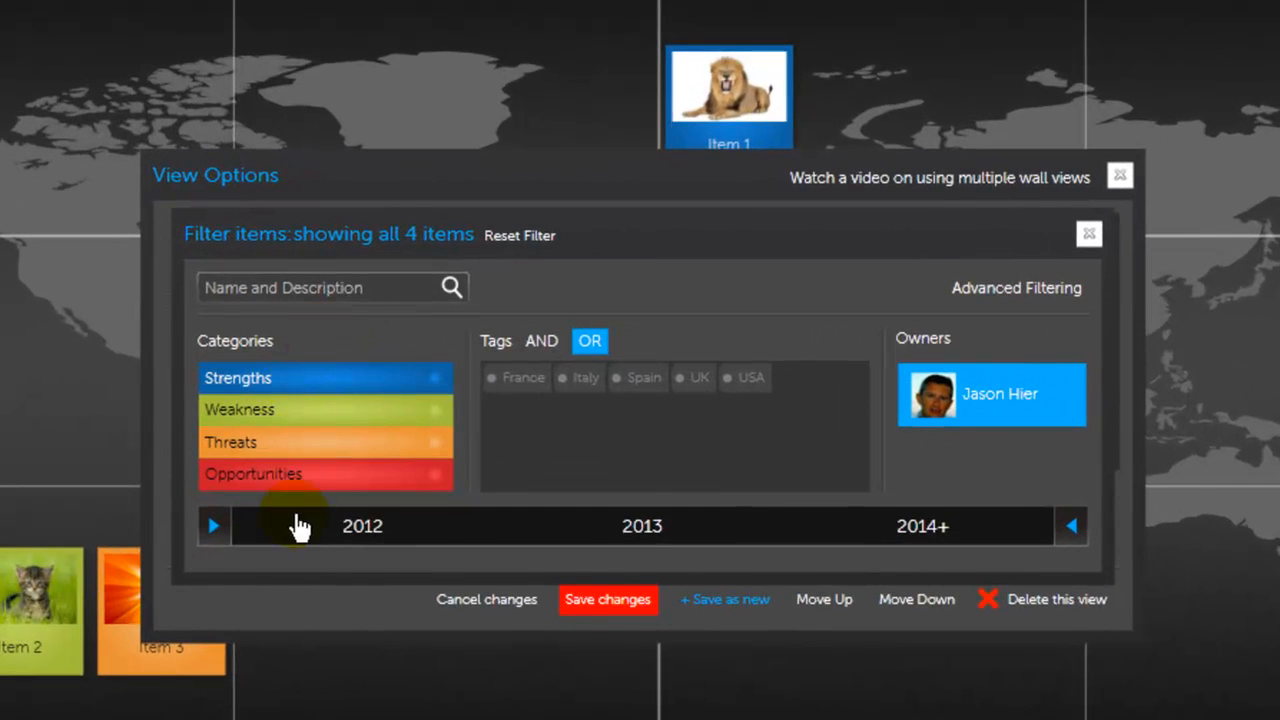
{"action": "left_click", "coordinate": [988, 287]}
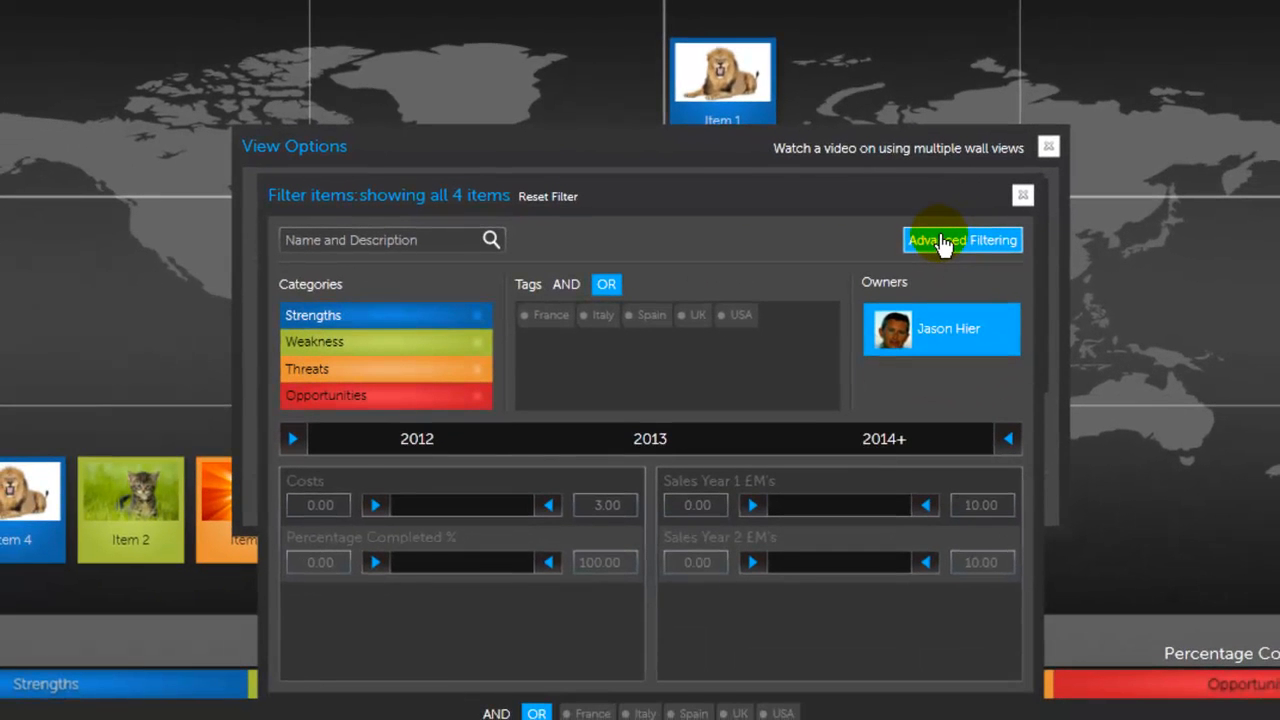
{"action": "left_click", "coordinate": [940, 242]}
{"action": "left_click", "coordinate": [1022, 194]}
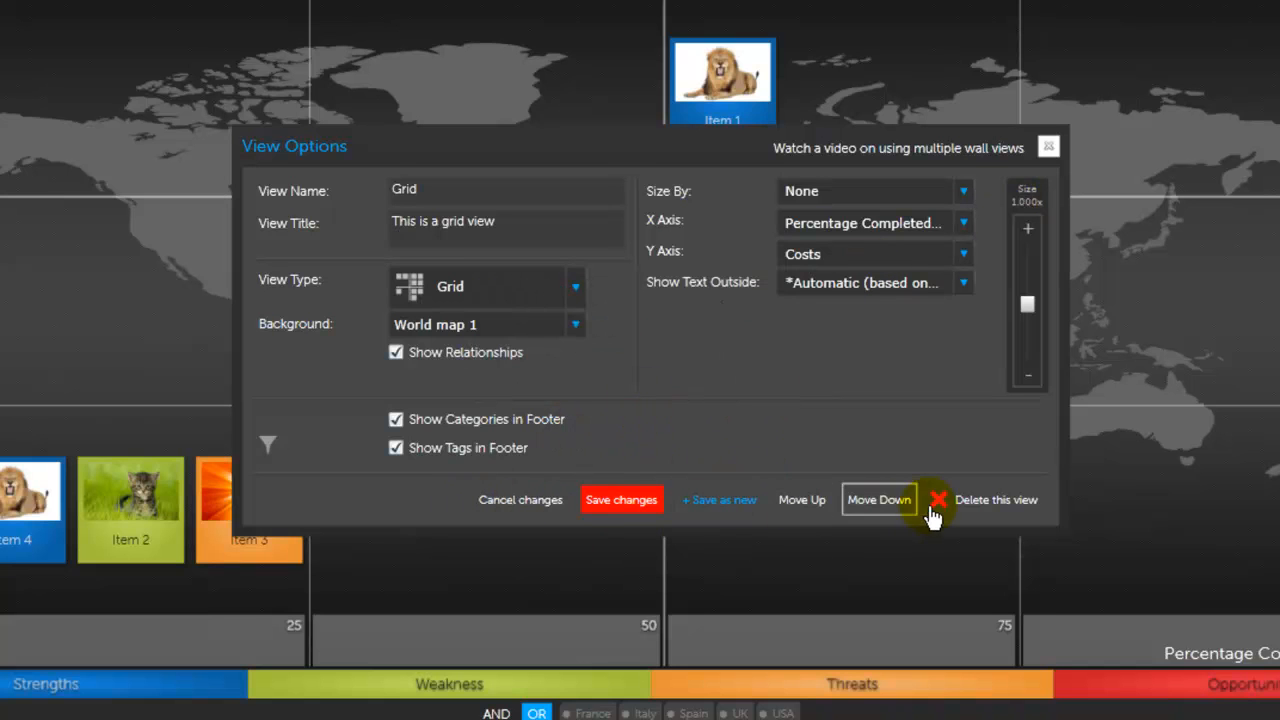
{"action": "left_click", "coordinate": [600, 508]}
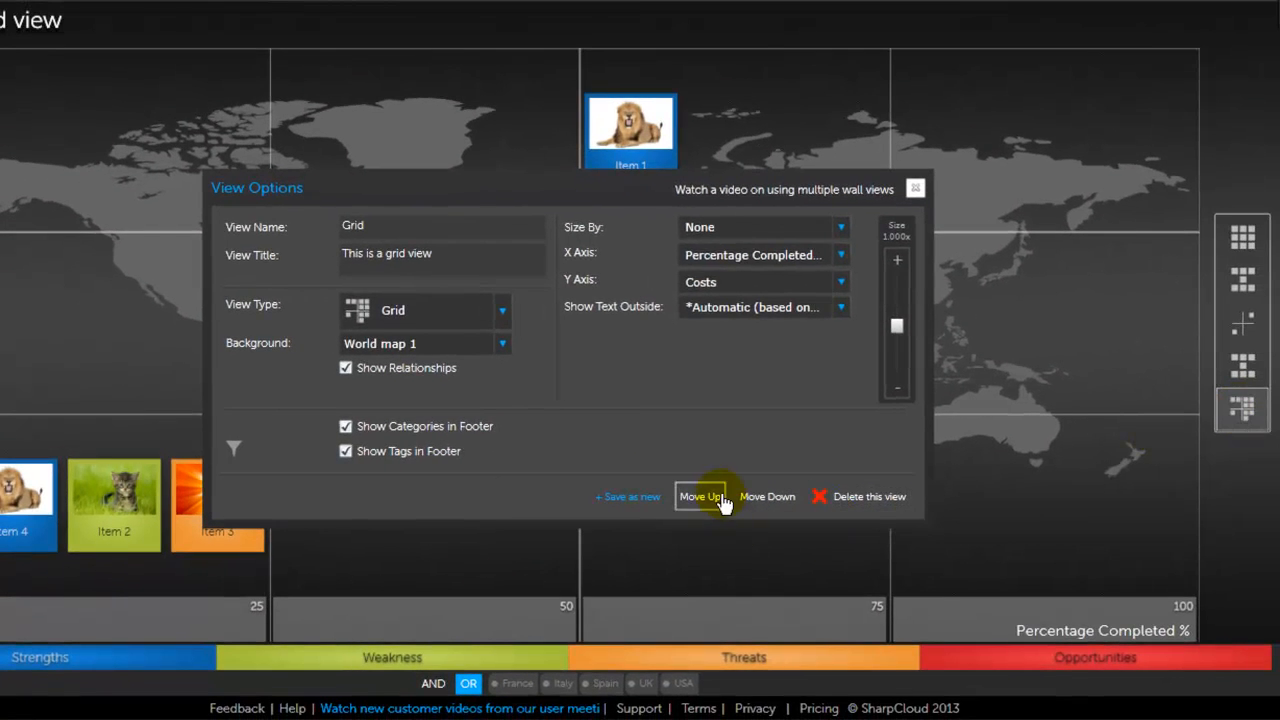
Step: Move the Grid view up to the first position in the story's view order
{"action": "left_click", "coordinate": [721, 498]}
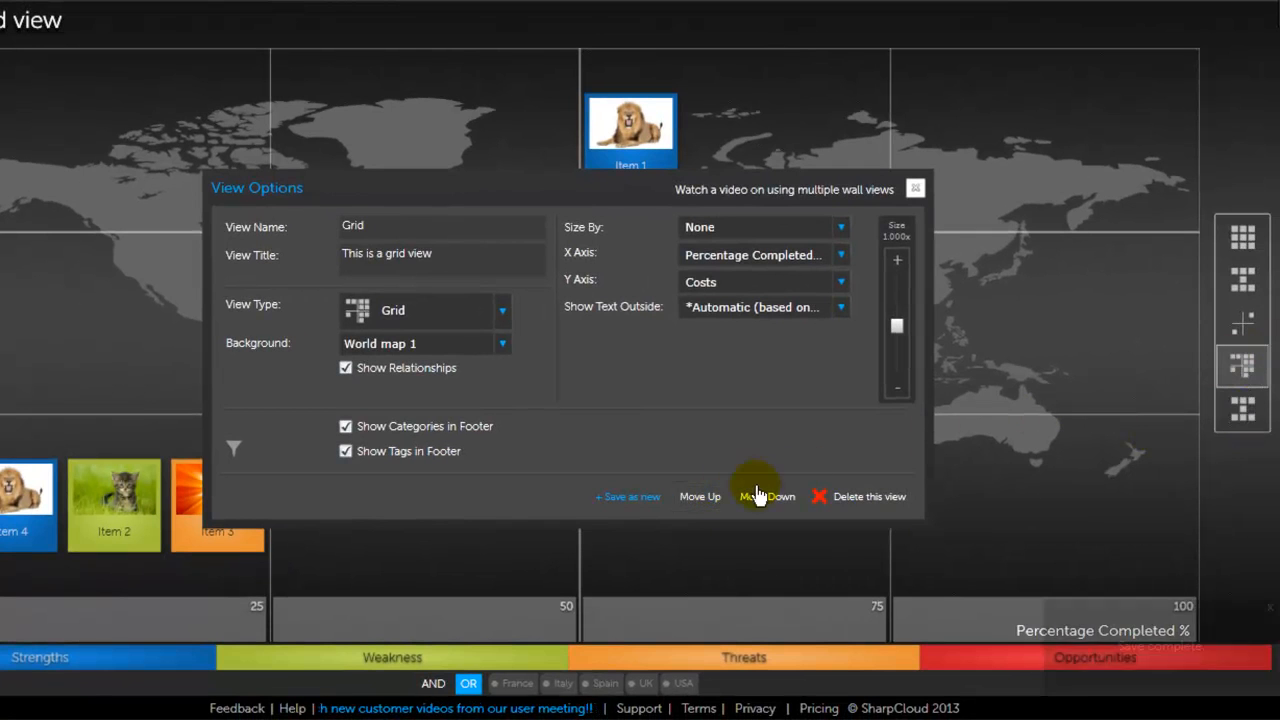
{"action": "left_click", "coordinate": [698, 500]}
{"action": "left_click", "coordinate": [698, 500]}
{"action": "left_click", "coordinate": [698, 500]}
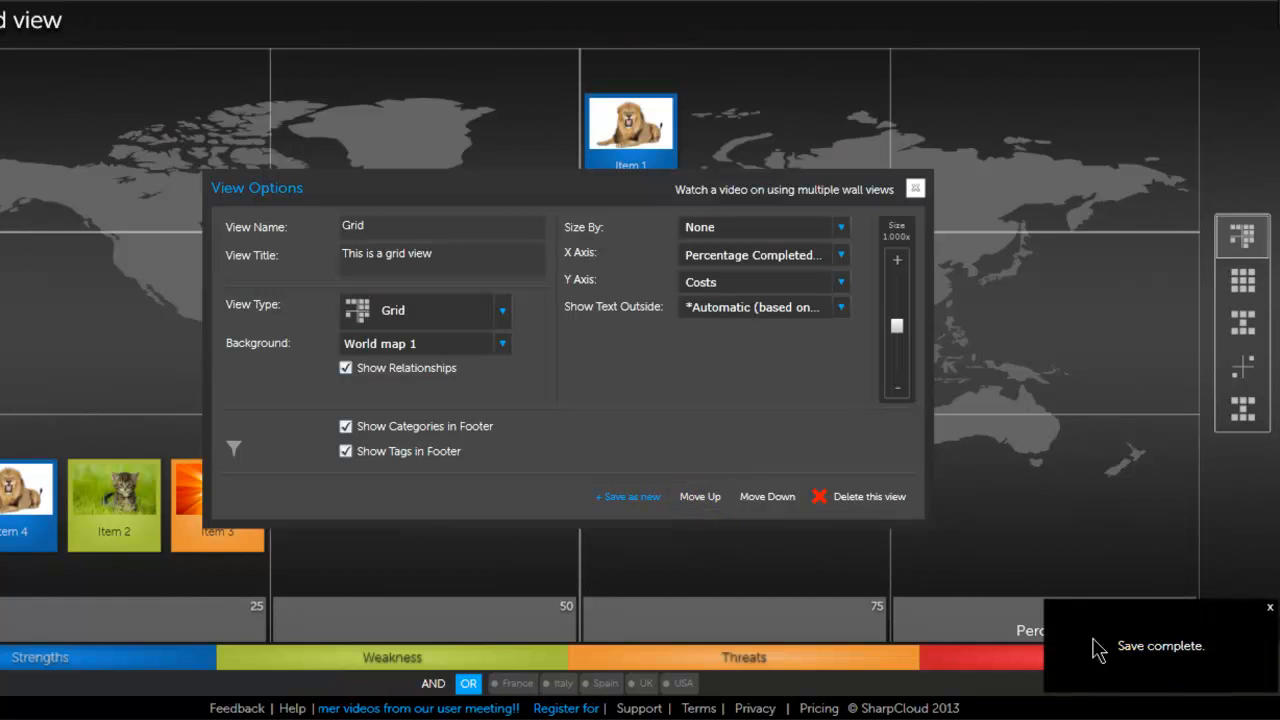
Step: Move the Grid view back down to the last position in the view order
{"action": "left_click", "coordinate": [762, 497]}
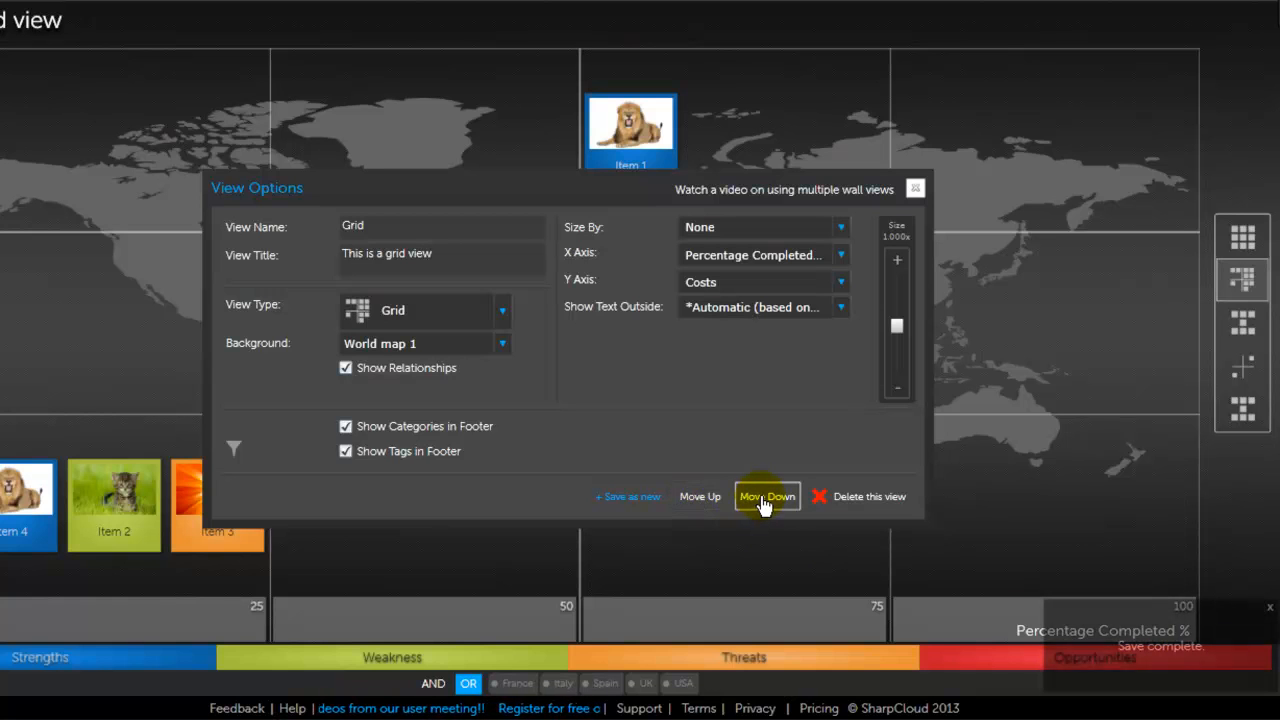
{"action": "left_click", "coordinate": [762, 497]}
{"action": "left_click", "coordinate": [764, 500]}
{"action": "left_click", "coordinate": [764, 500]}
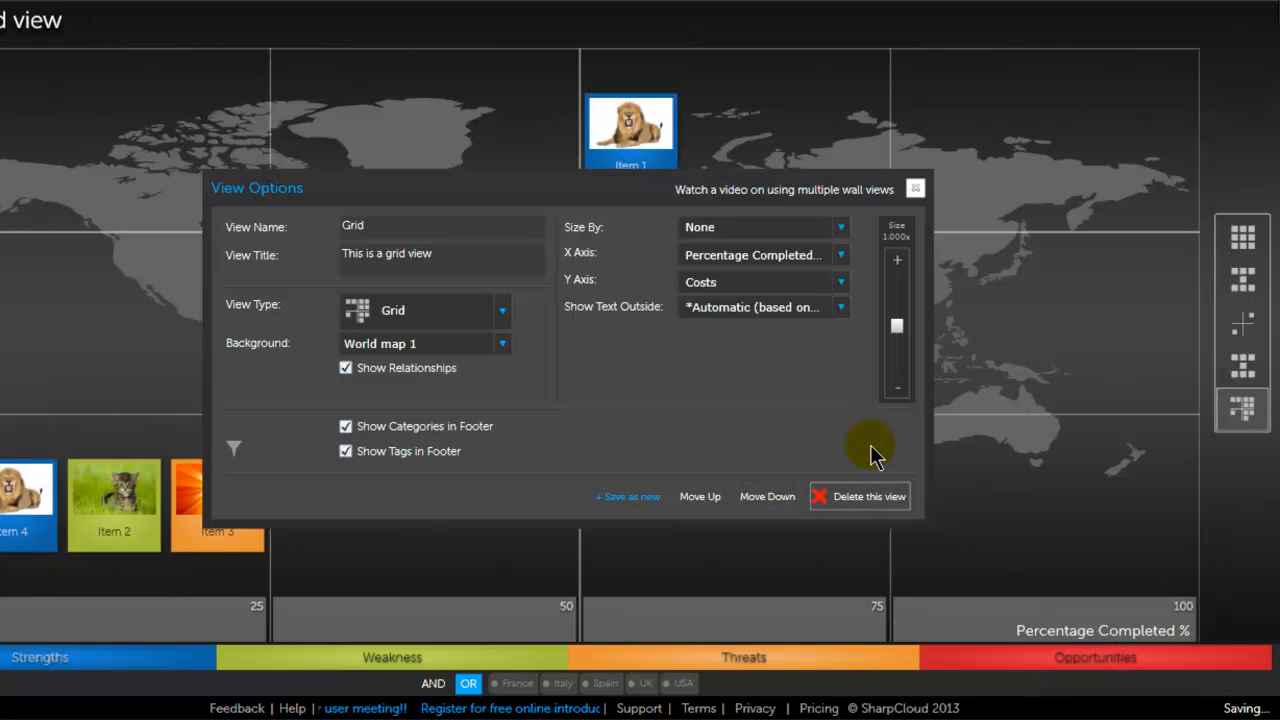
Step: Close the view options, switch through all of the story's views back to Grid, and check its options again
{"action": "left_click", "coordinate": [842, 498]}
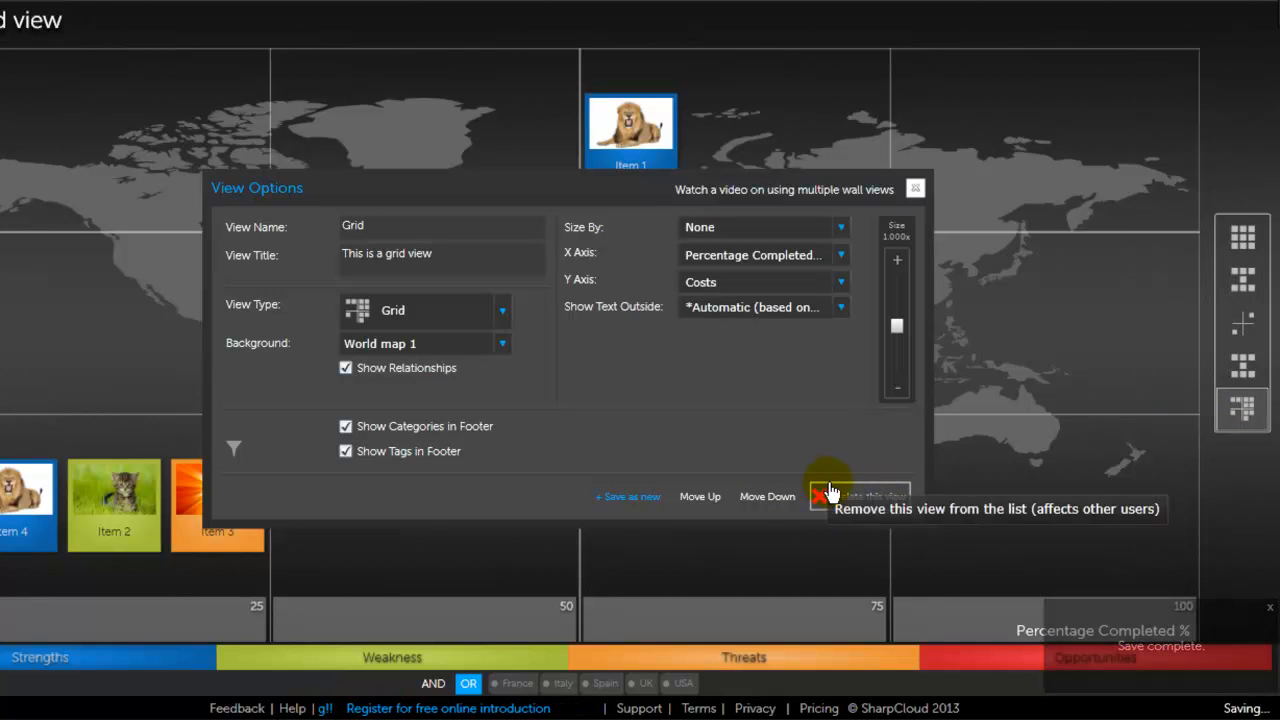
{"action": "left_click", "coordinate": [915, 188]}
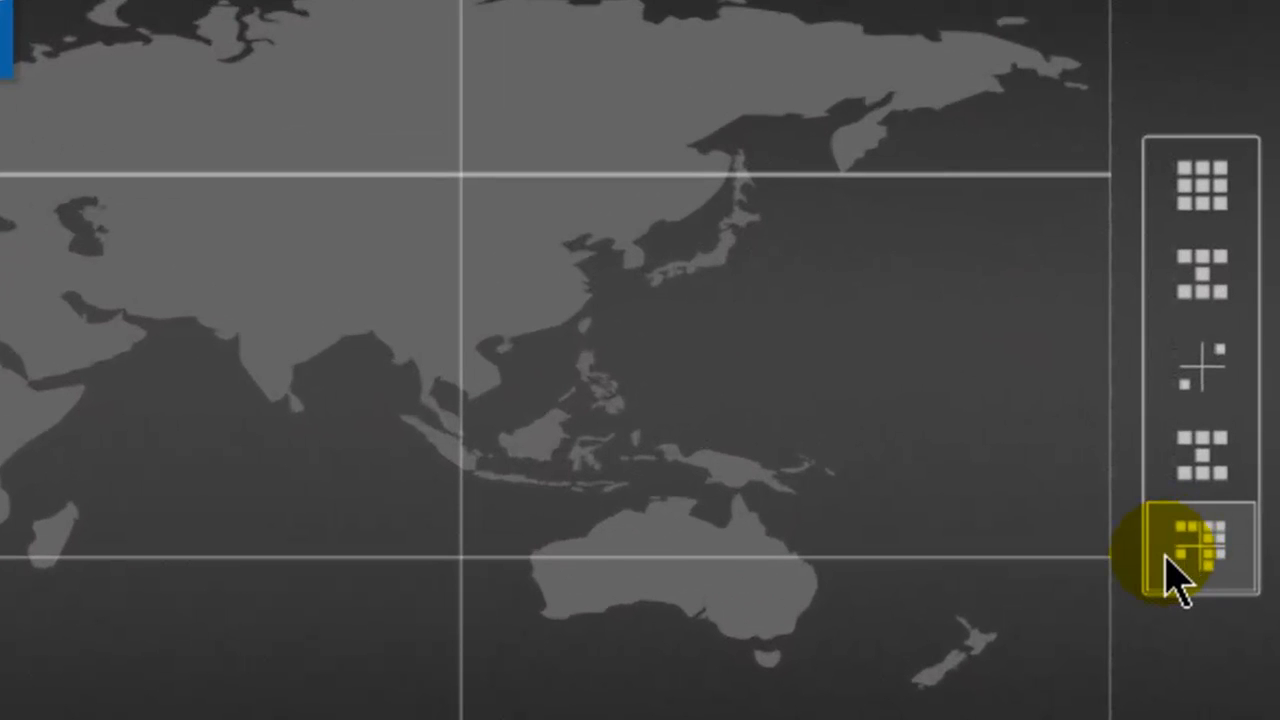
{"action": "left_click", "coordinate": [1208, 200]}
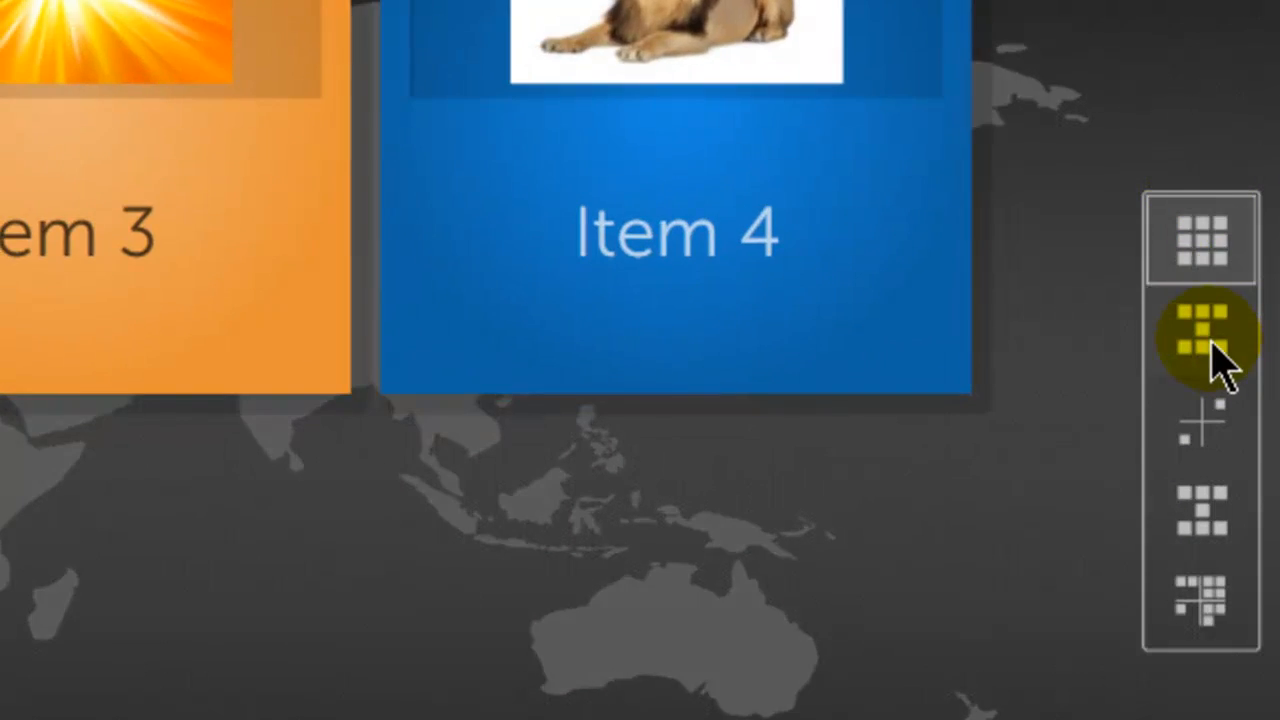
{"action": "left_click", "coordinate": [1212, 343]}
{"action": "left_click", "coordinate": [1196, 440]}
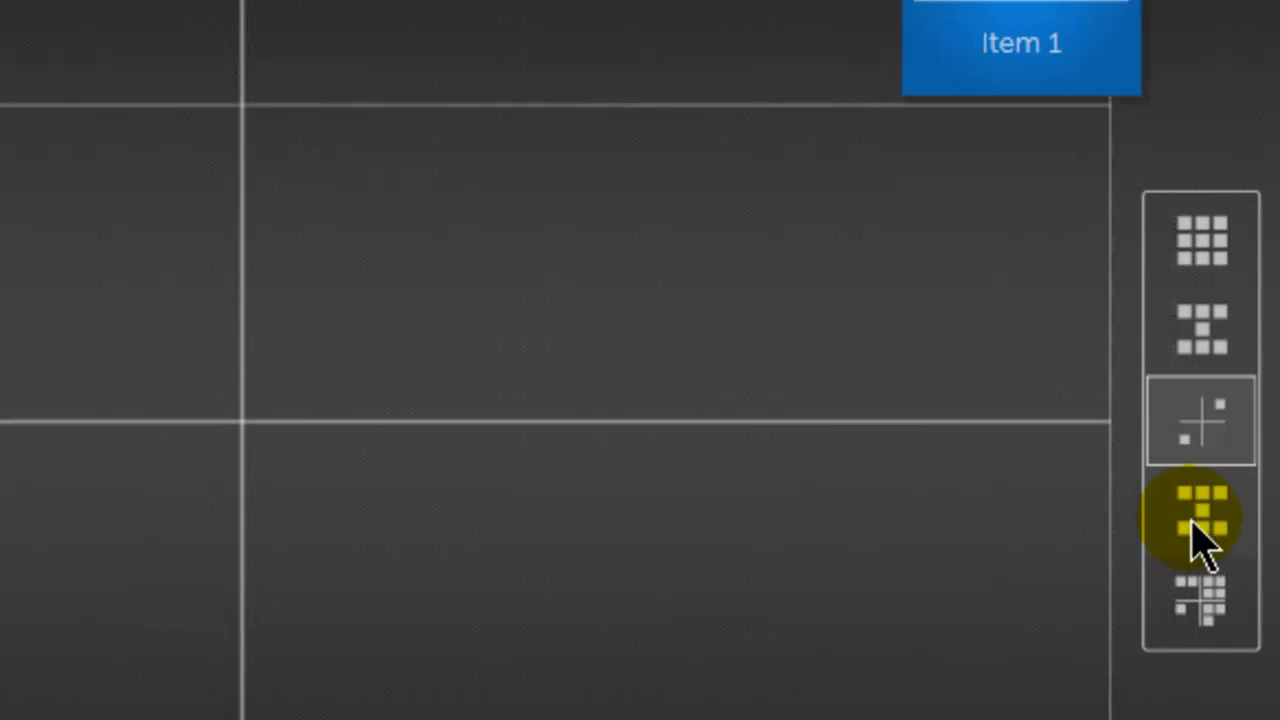
{"action": "left_click", "coordinate": [1200, 535]}
{"action": "left_click", "coordinate": [1202, 605]}
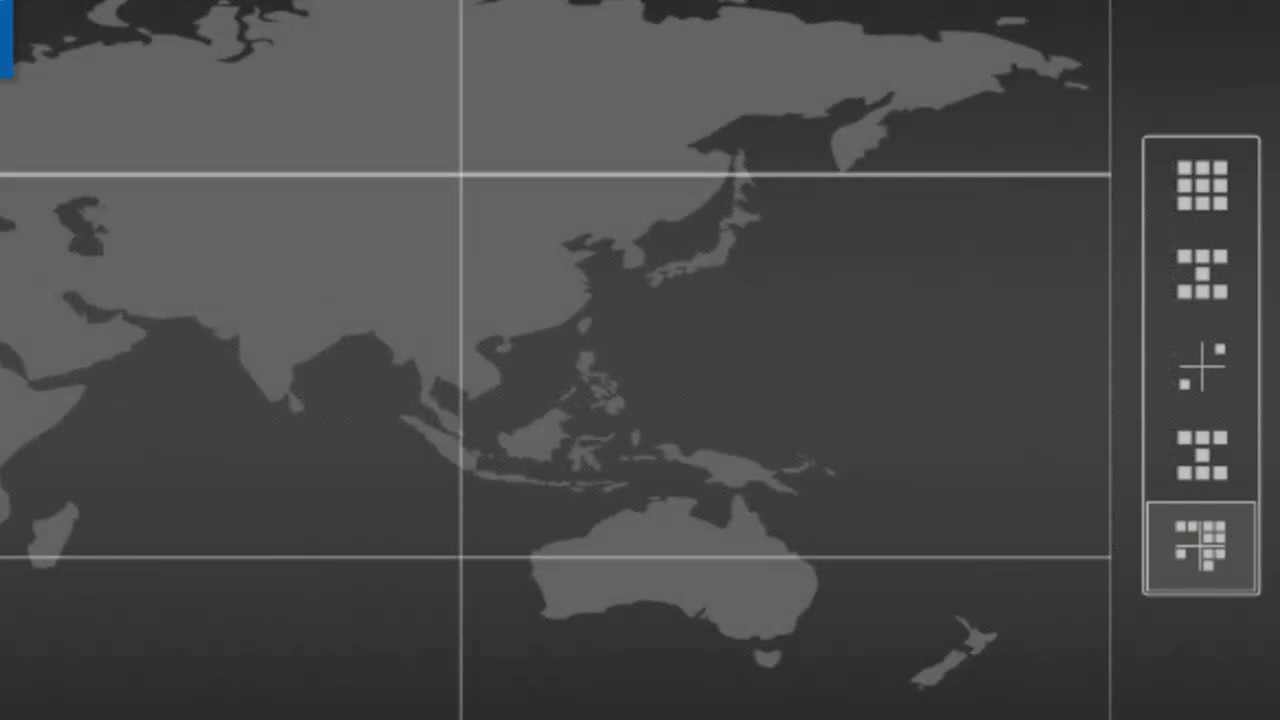
{"action": "left_click", "coordinate": [424, 284]}
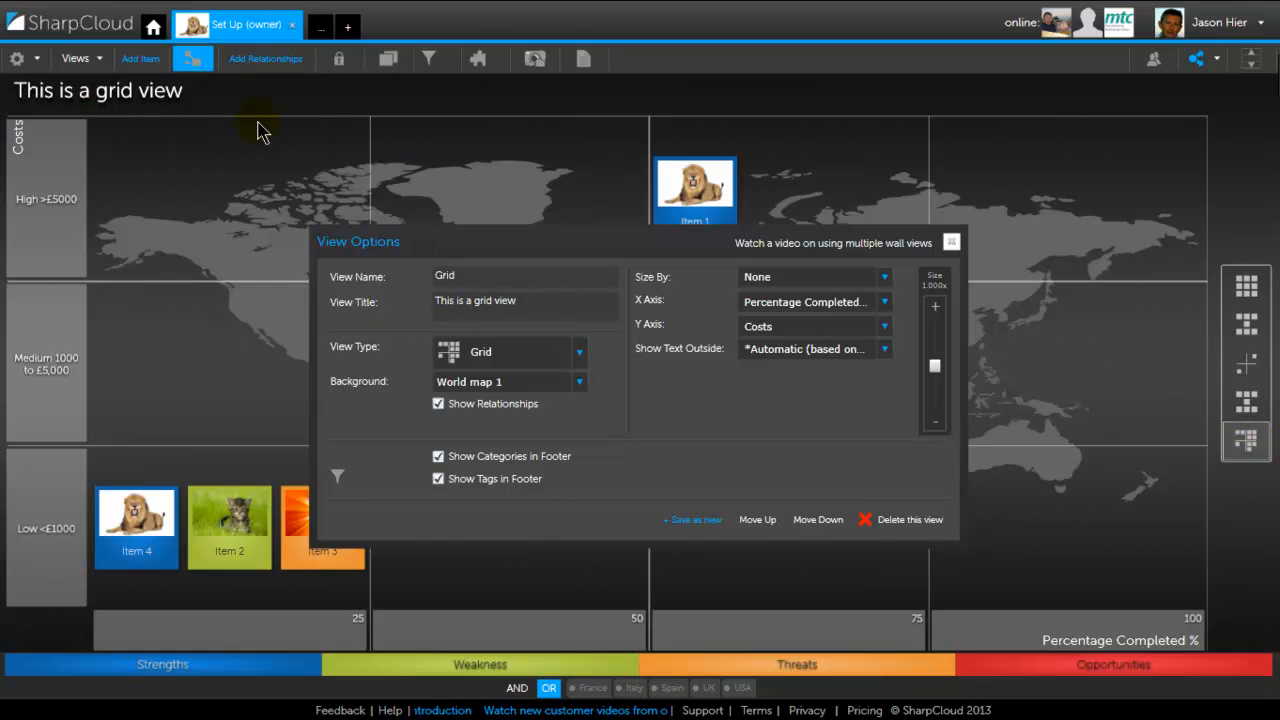
{"action": "left_click", "coordinate": [951, 242]}
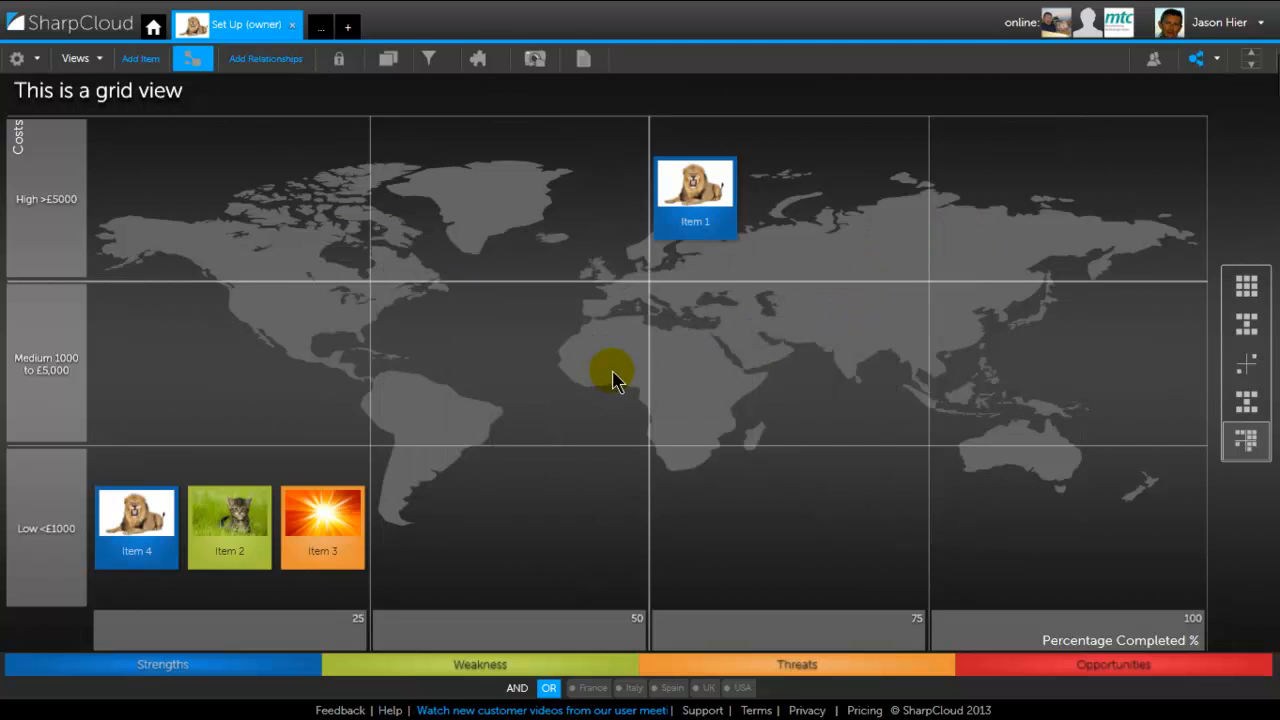